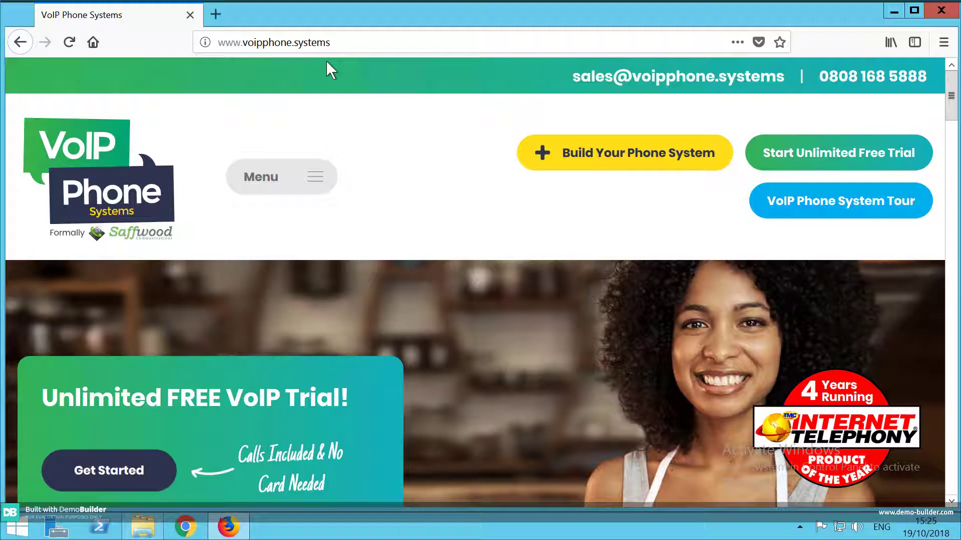
Go through the site menu to the Online Portal & Support Videos page and scroll to Portal Login.
click(314, 178)
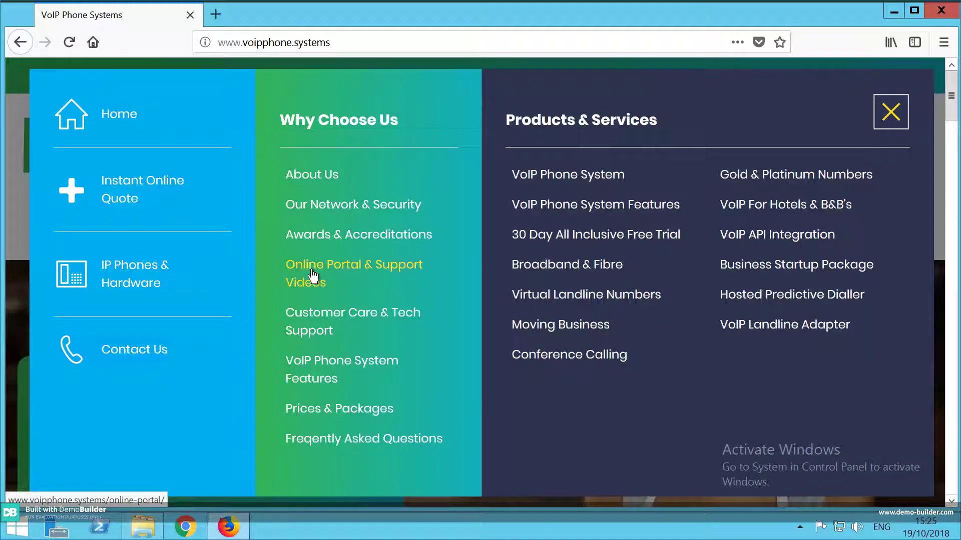
click(313, 275)
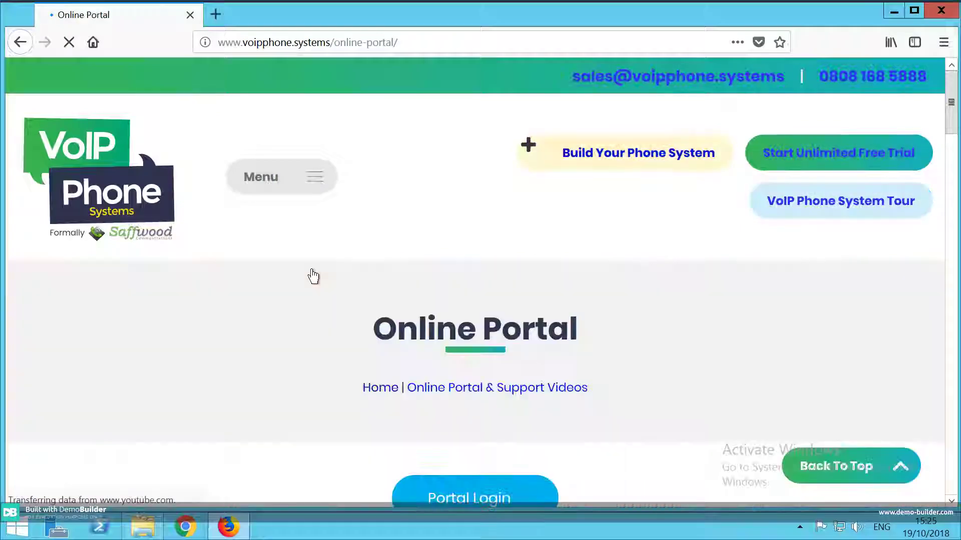
scroll(313, 276, down, 6)
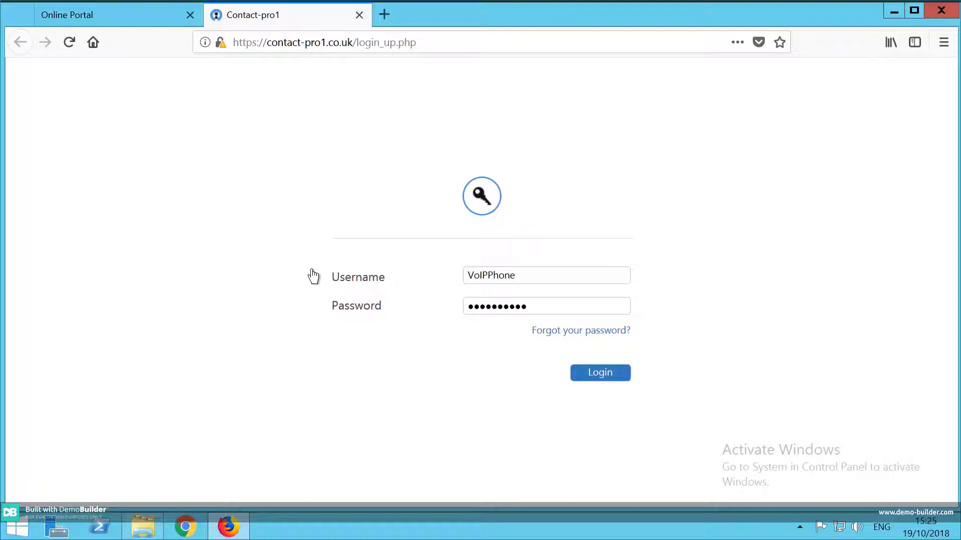
Log in and open incoming call rules for Phone 001 under the Phone Terminals user.
key(Return)
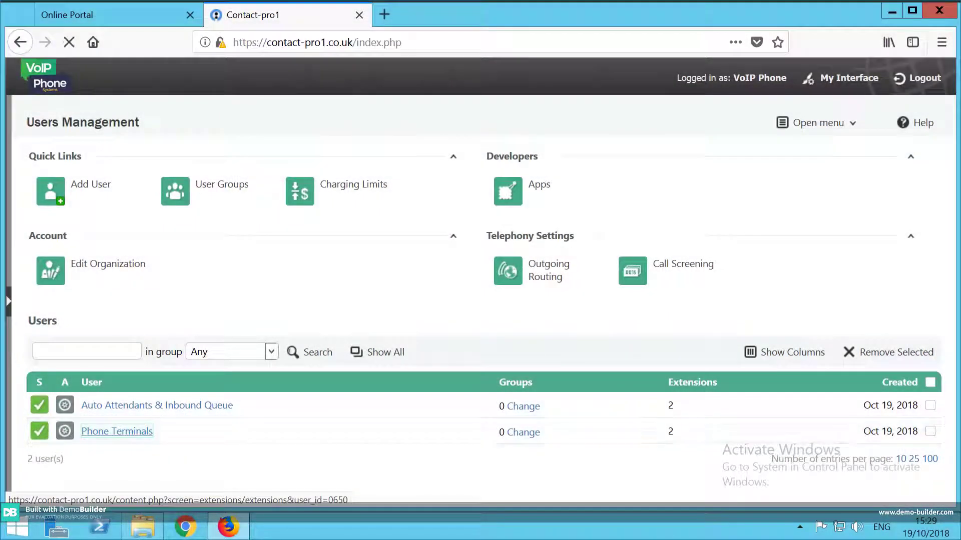
click(116, 431)
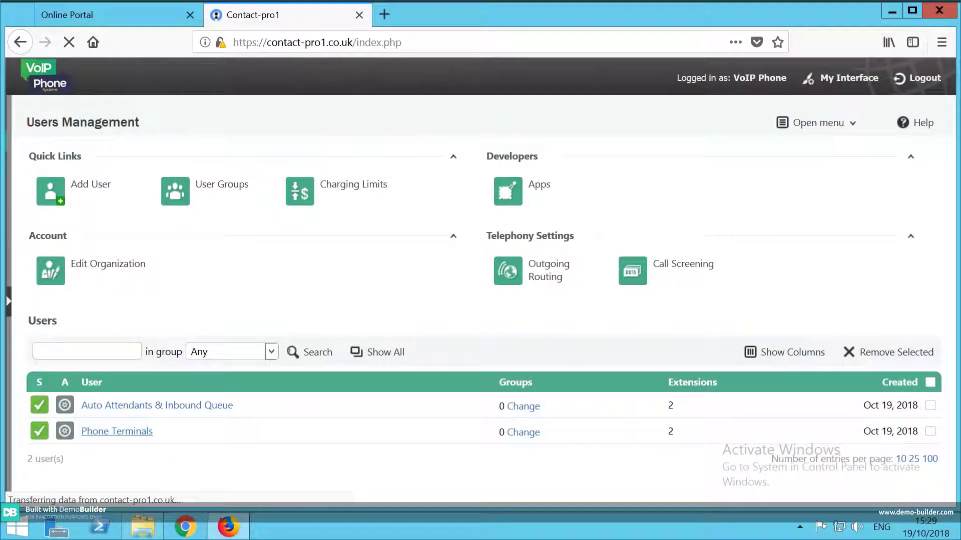
scroll(481, 300, down, 6)
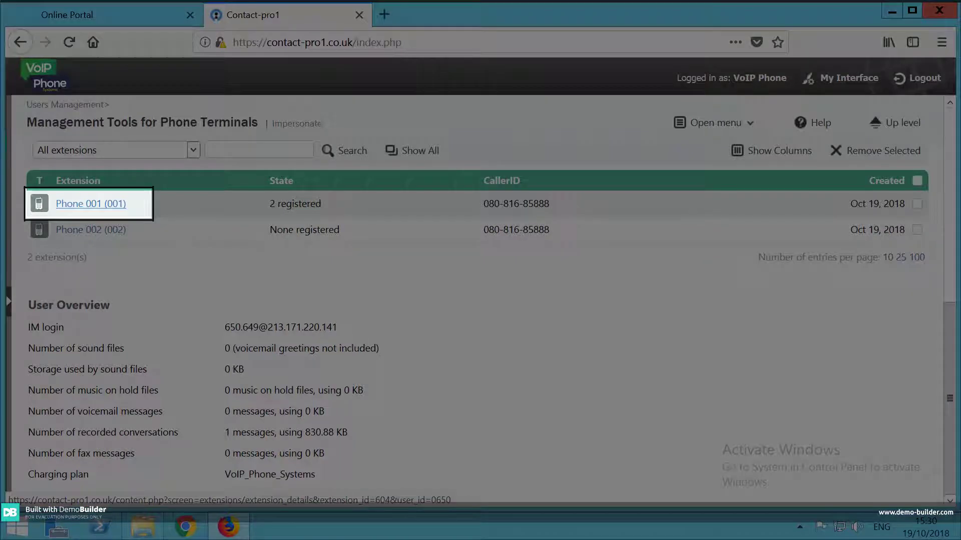
click(91, 204)
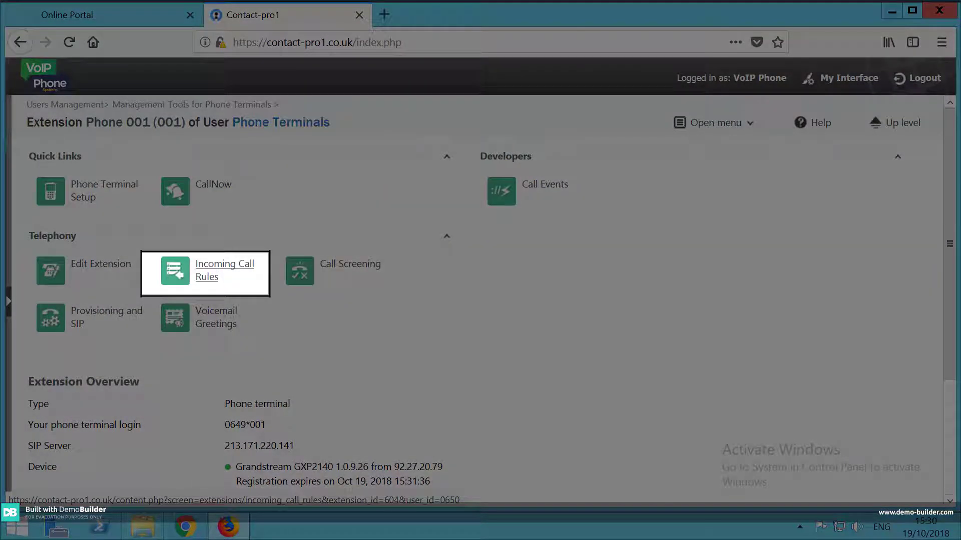
click(225, 270)
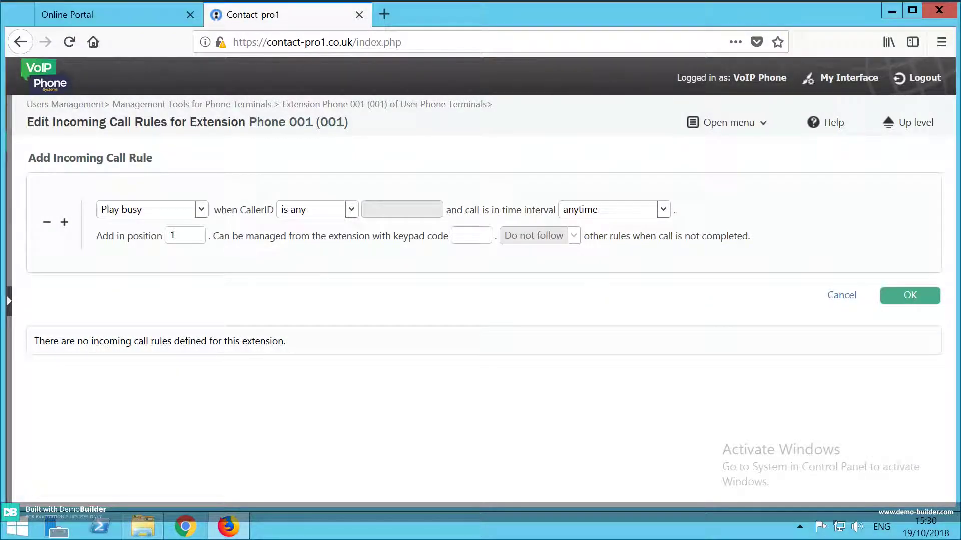
Add a Hang up rule for calls whose caller ID matches one specific phone number.
click(201, 209)
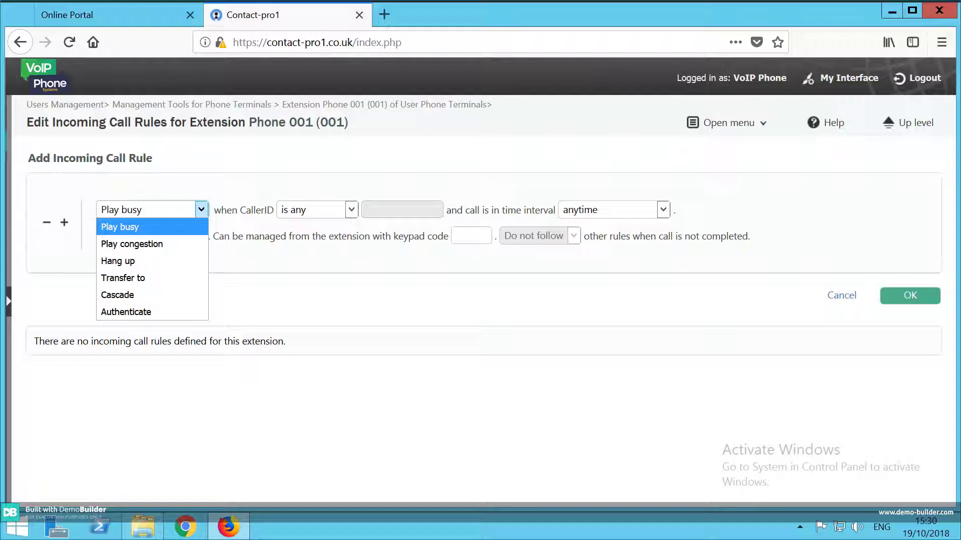
key(Down)
key(Down)
key(Down)
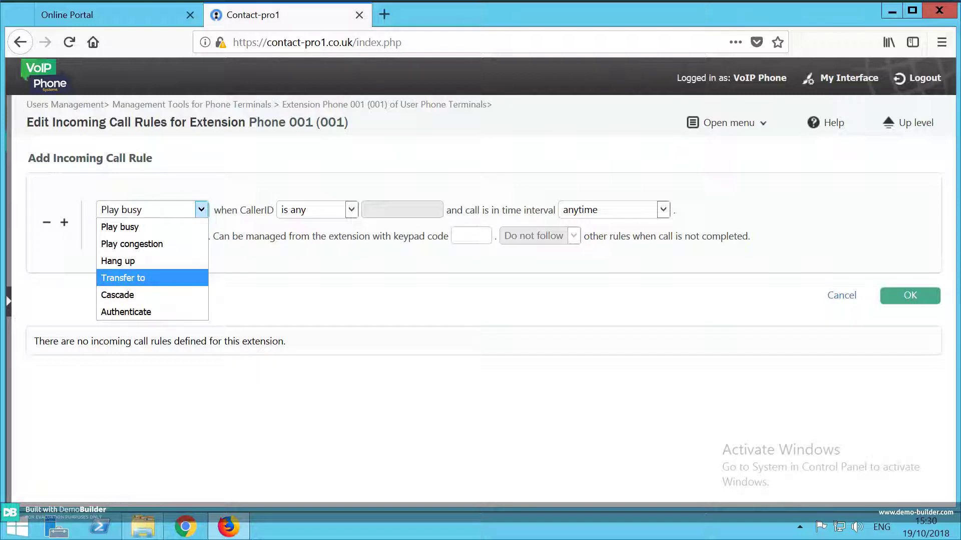
key(Down)
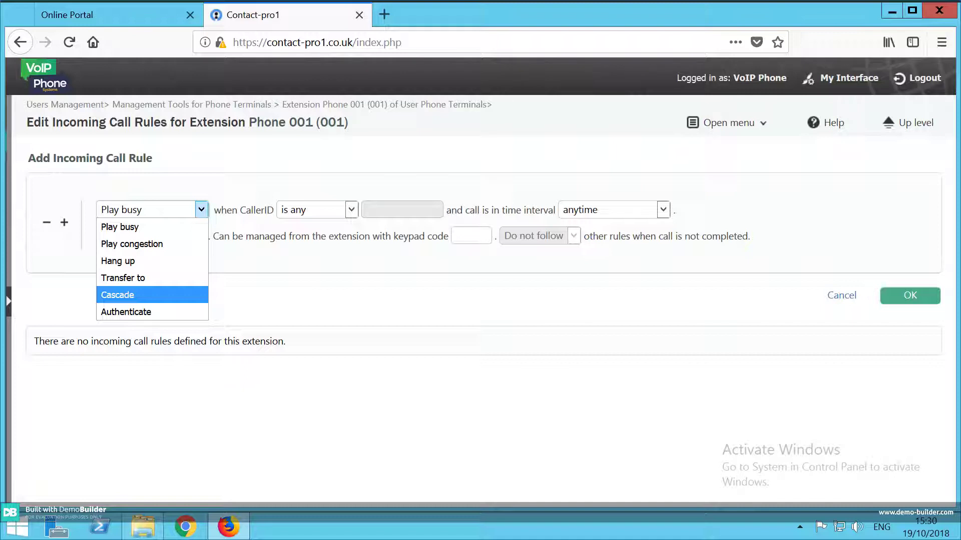
key(Up)
key(Up)
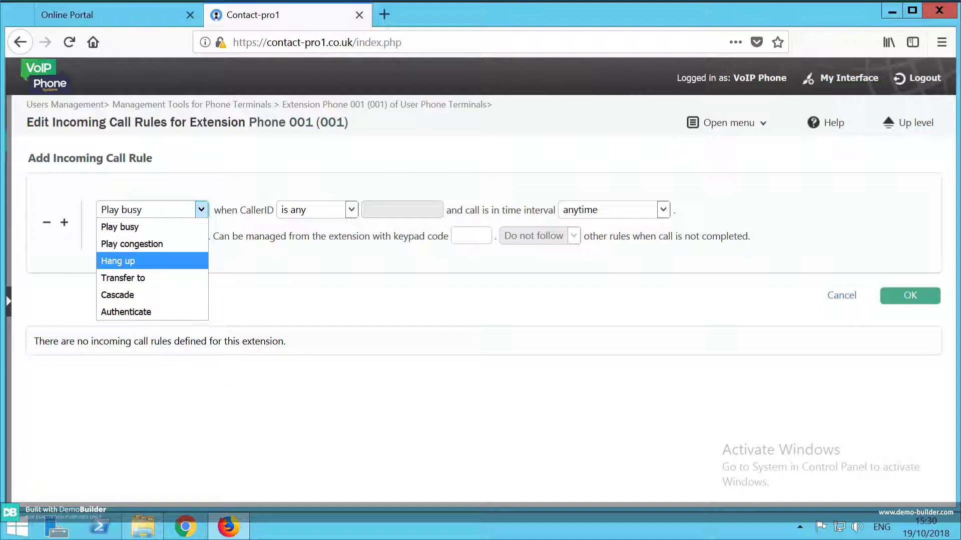
key(Return)
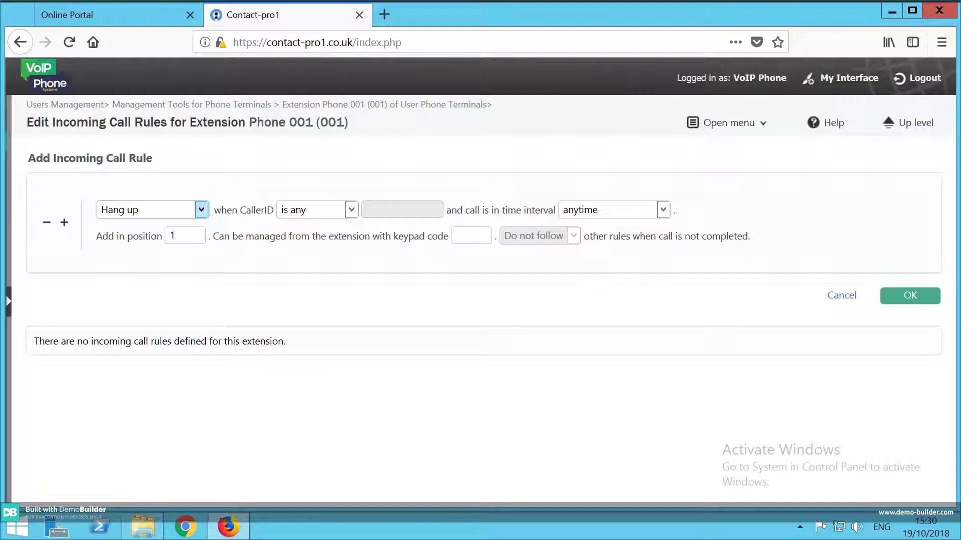
click(351, 209)
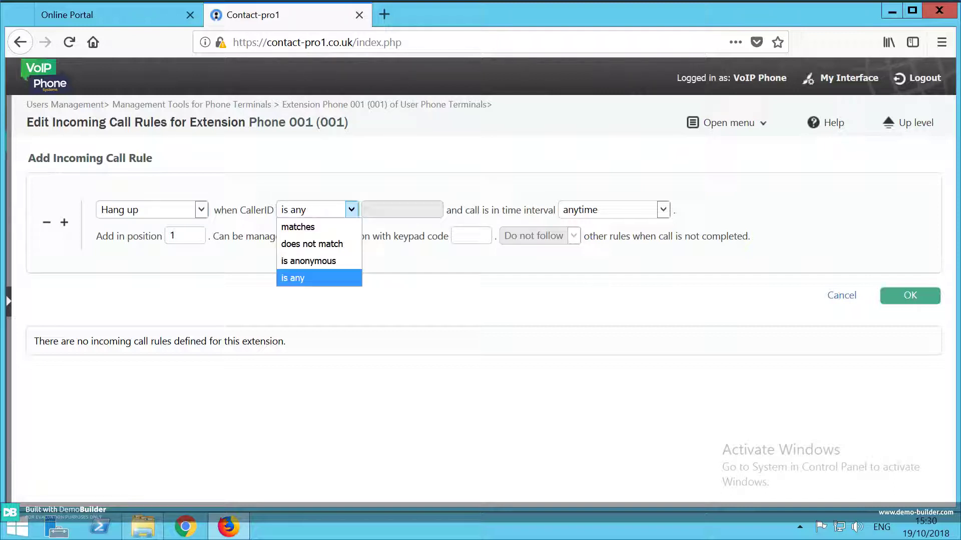
click(319, 228)
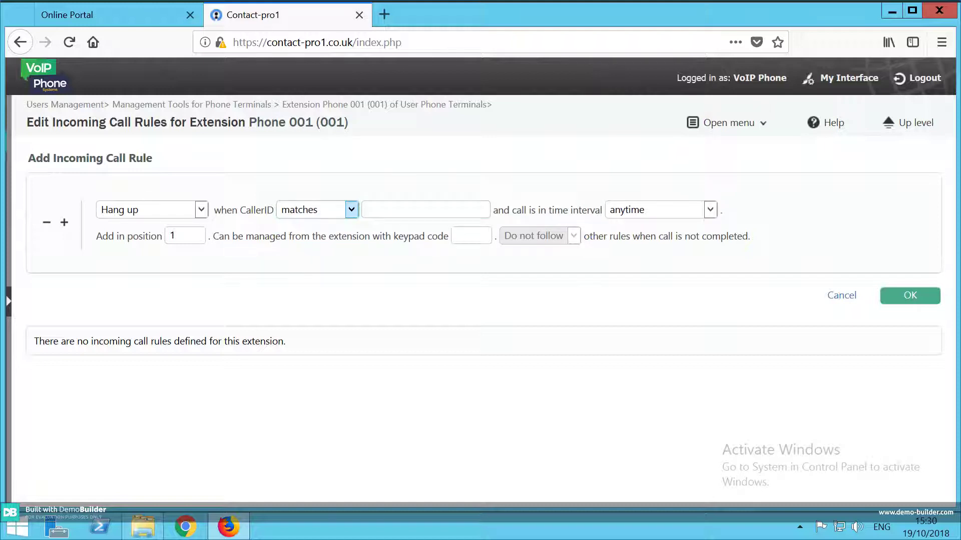
click(426, 210)
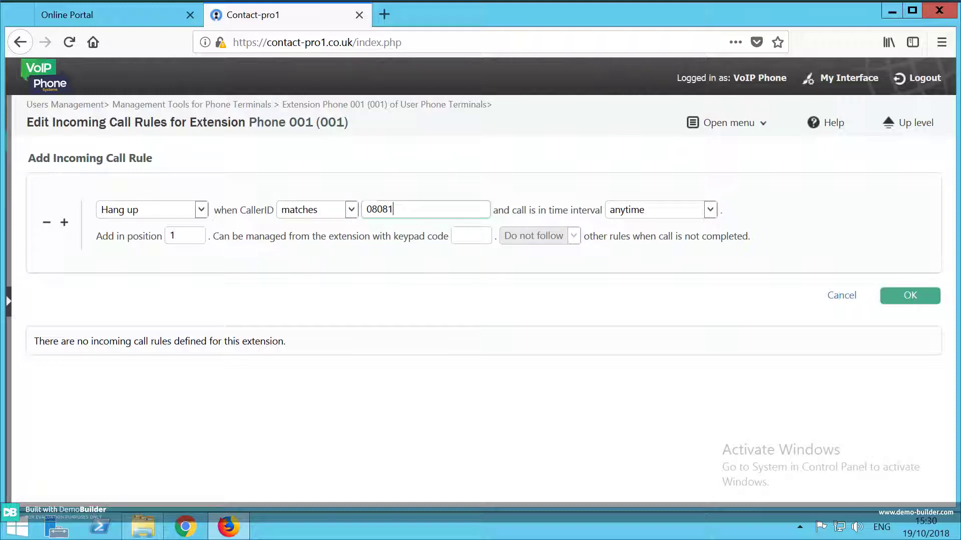
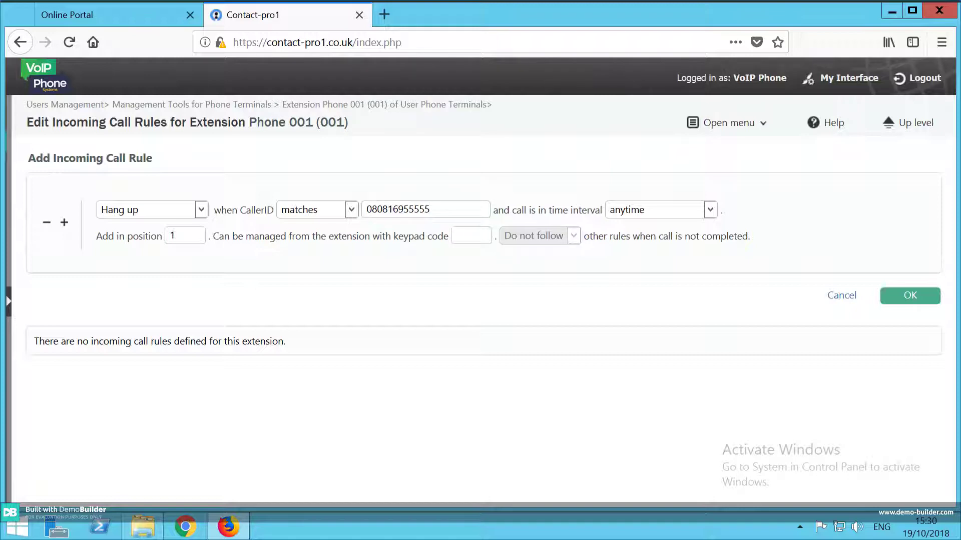
click(909, 296)
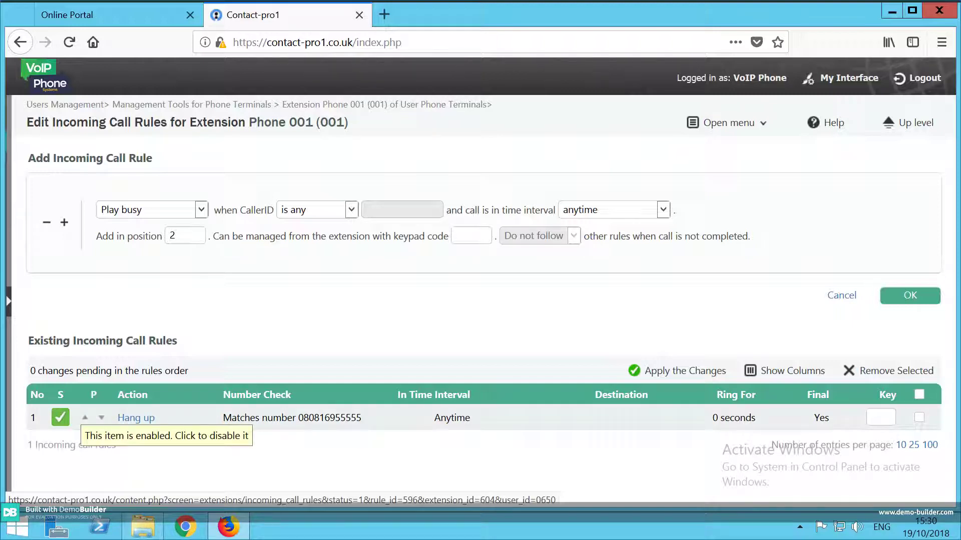
Toggle the hang-up rule off and on, then remove it and confirm the deletion.
click(60, 417)
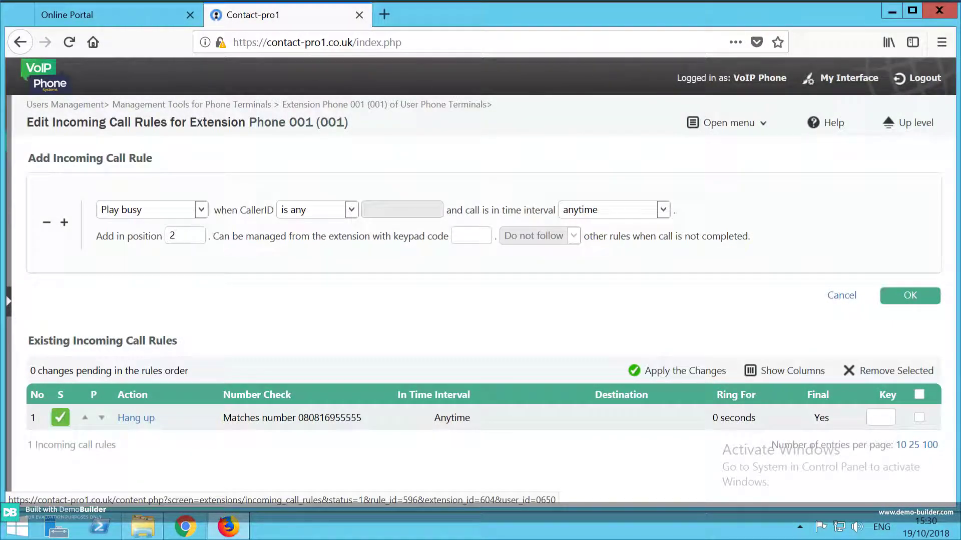
click(60, 417)
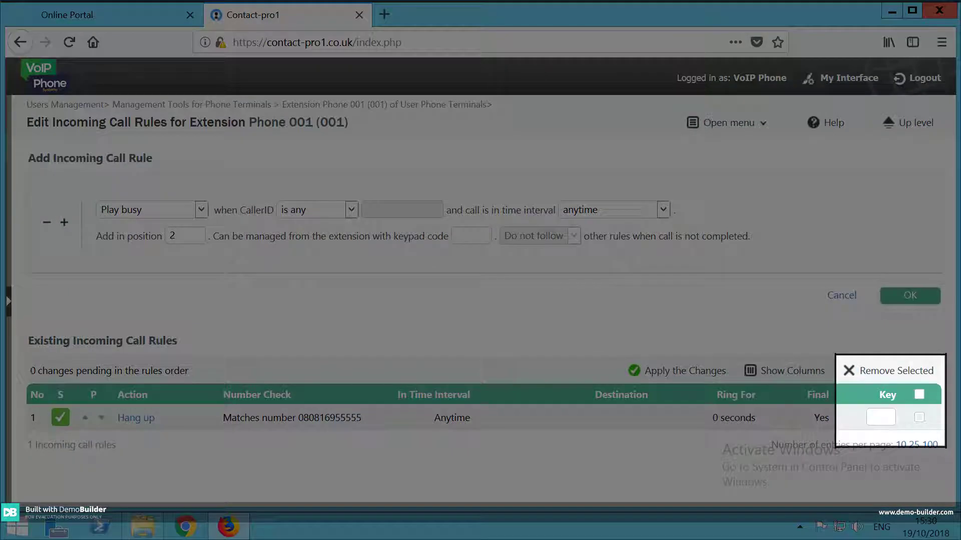
click(919, 418)
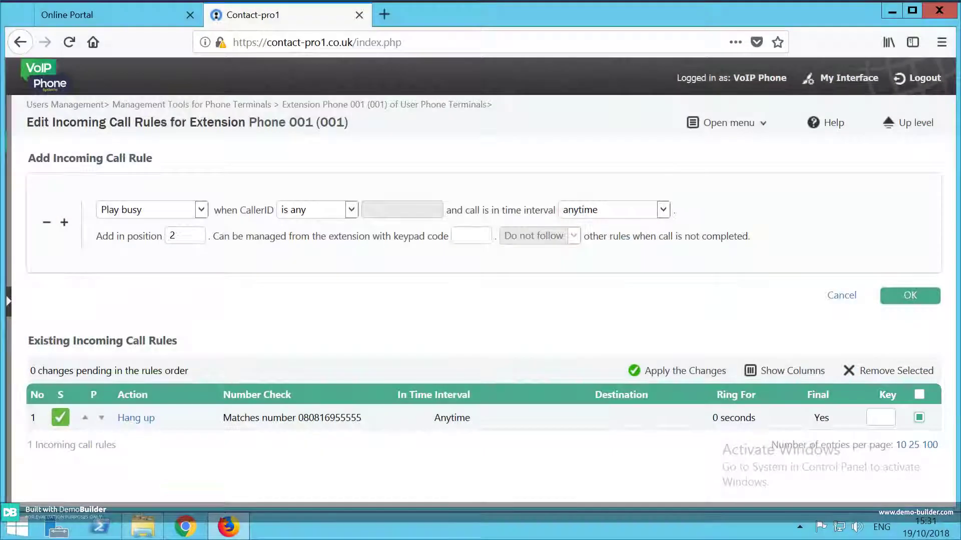
click(895, 371)
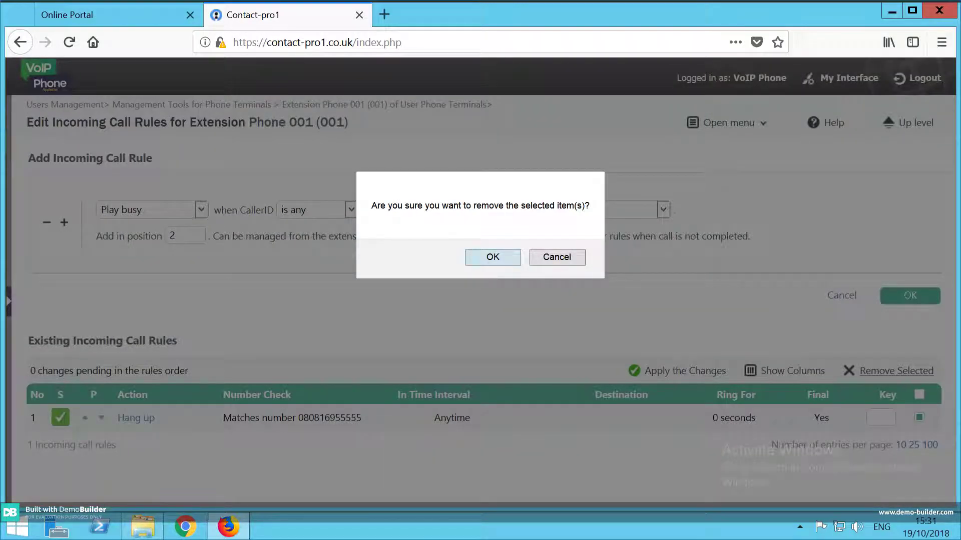
click(493, 257)
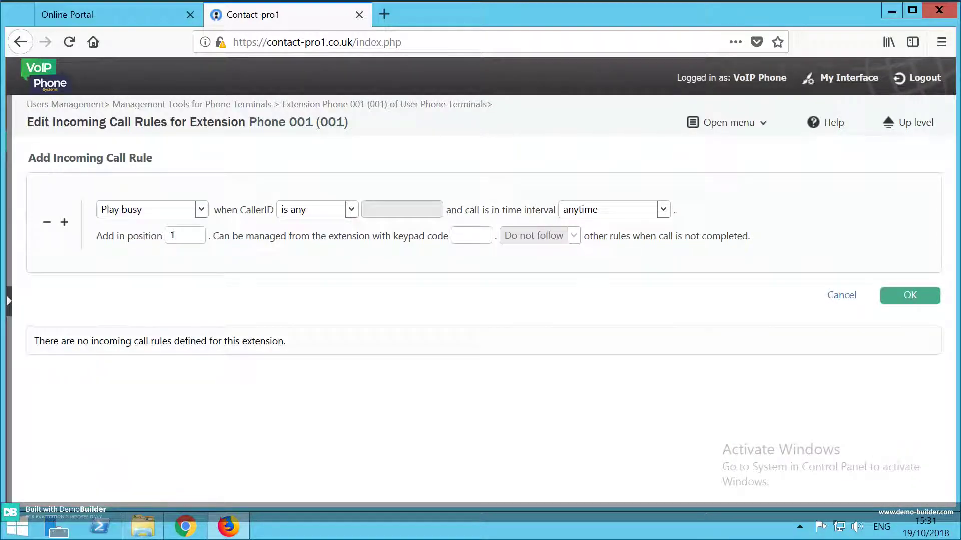
click(201, 210)
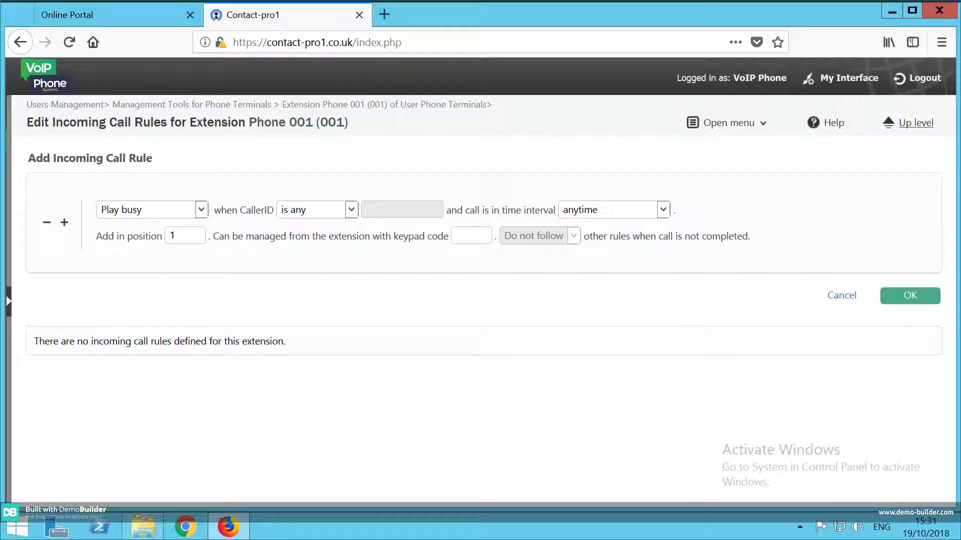
Go up to the Phone Terminals Management Tools page with Telephony Settings' Time Intervals in view.
click(915, 123)
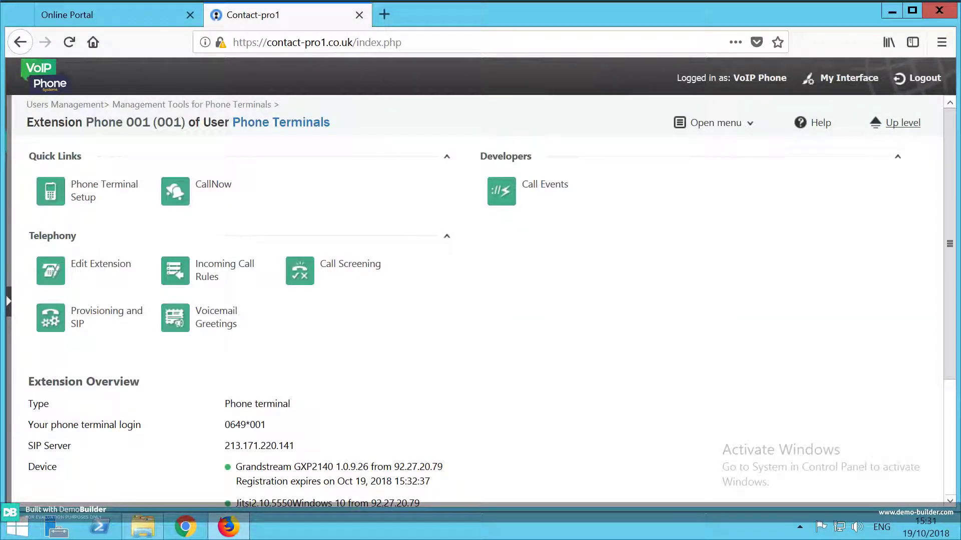
click(903, 122)
scroll(477, 321, down, 3)
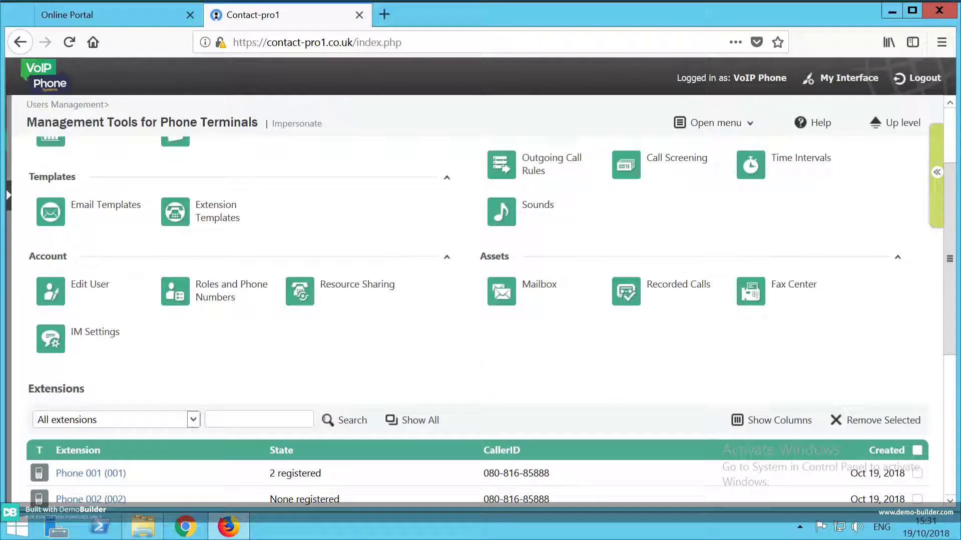
scroll(478, 320, down, 4)
scroll(478, 320, up, 4)
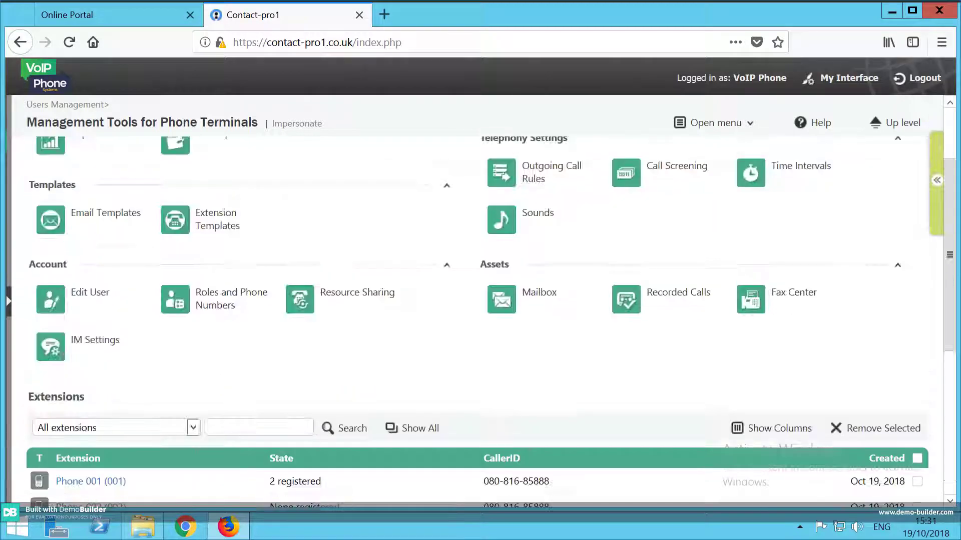
scroll(478, 320, up, 1)
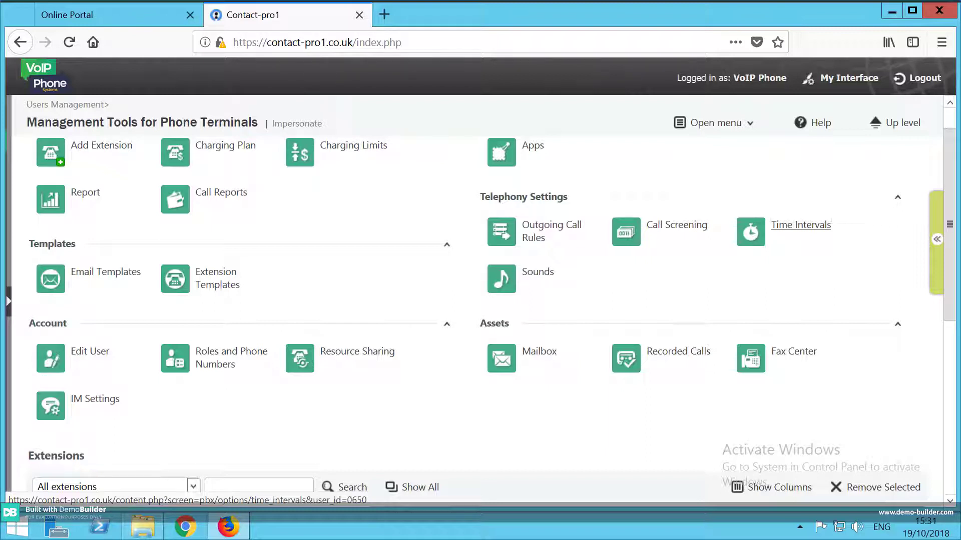
Create a new time interval named Closed using the Individual days matching algorithm.
click(801, 225)
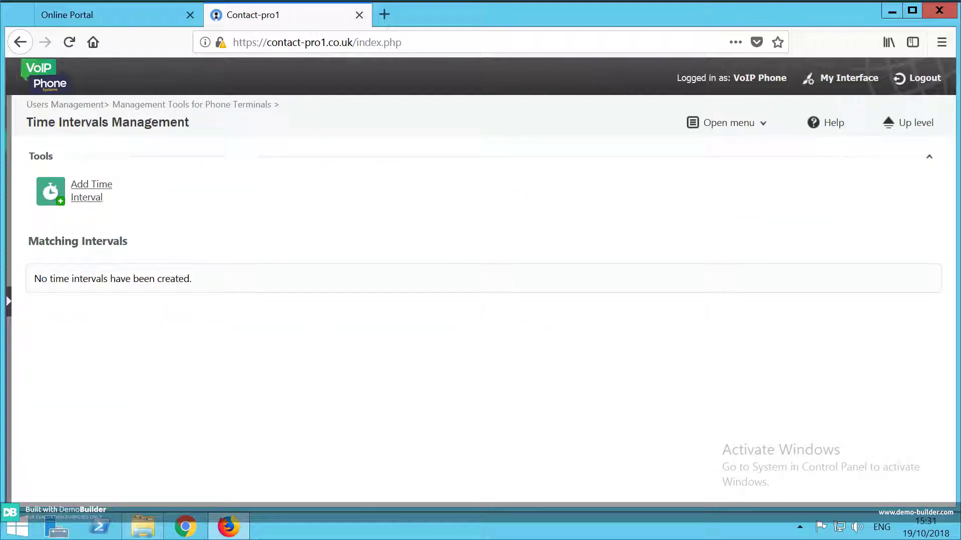
click(92, 191)
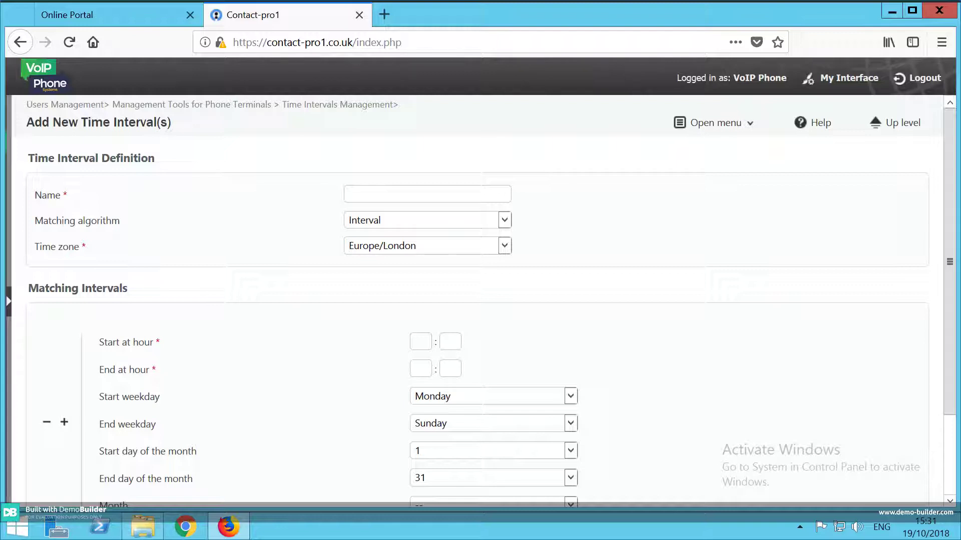
click(427, 193)
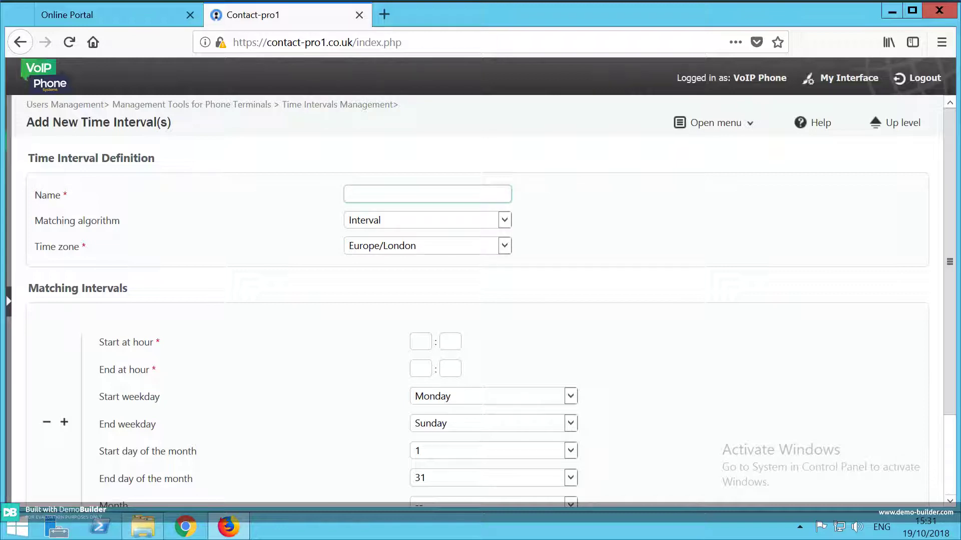
text(Close)
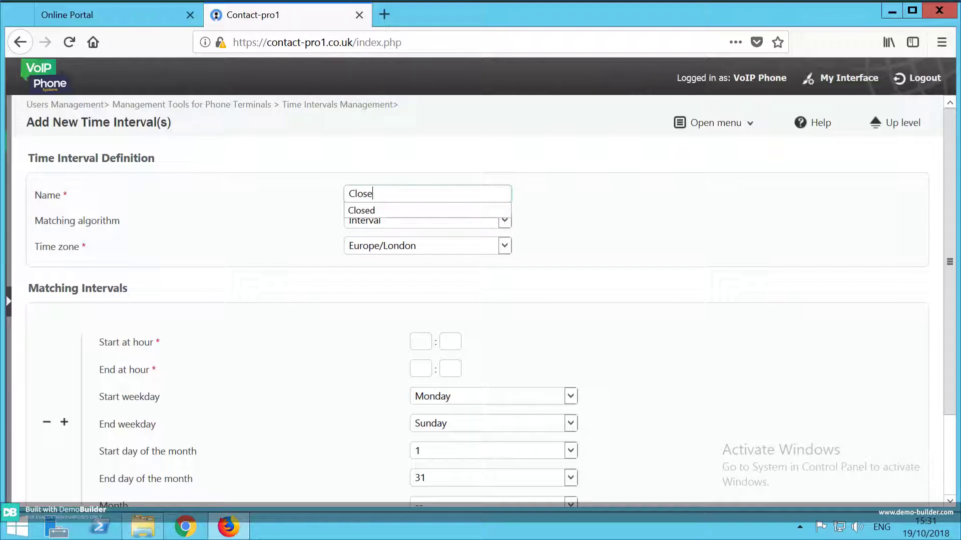
text(d)
key(Tab)
key(alt+Down)
key(Down)
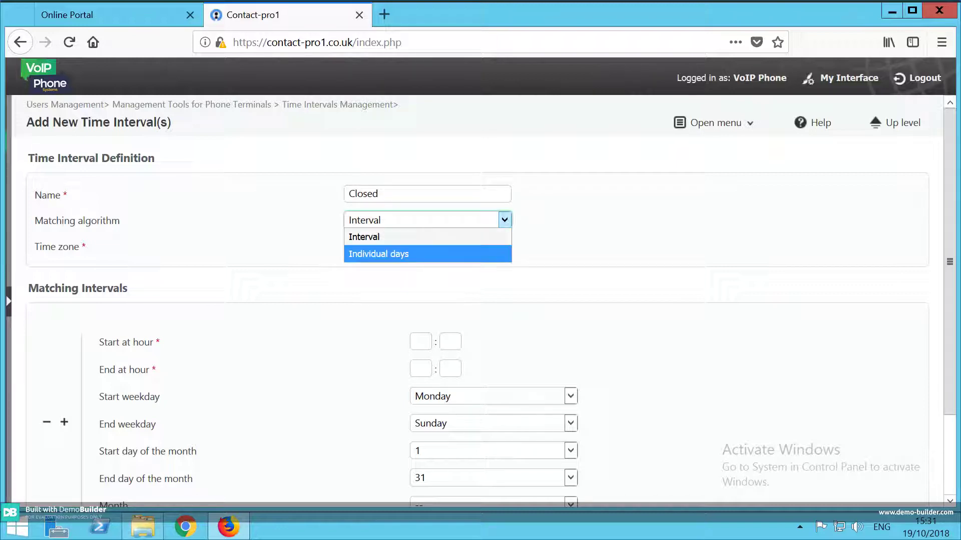
key(Return)
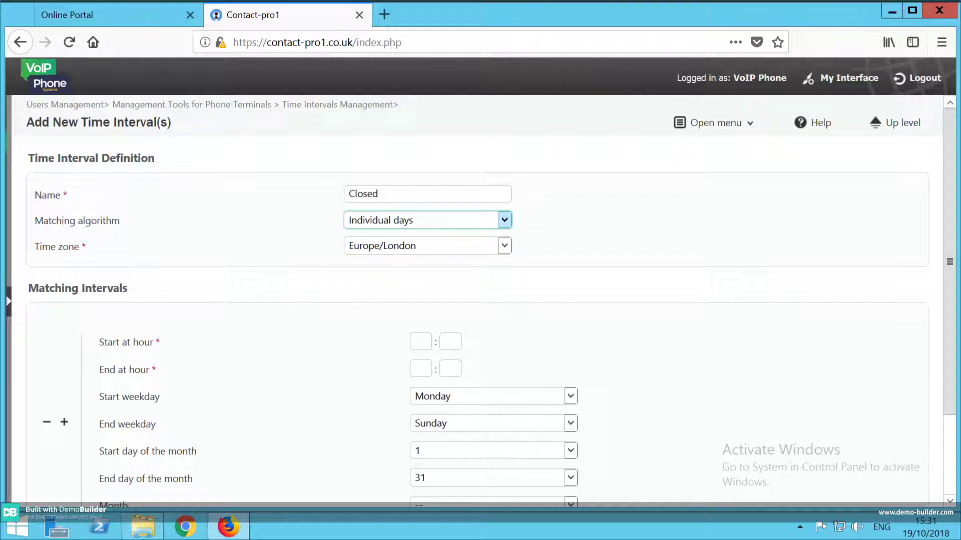
Set the first period to 00:00–08:59, Monday to Friday.
click(421, 341)
text(00)
key(Tab)
text(00)
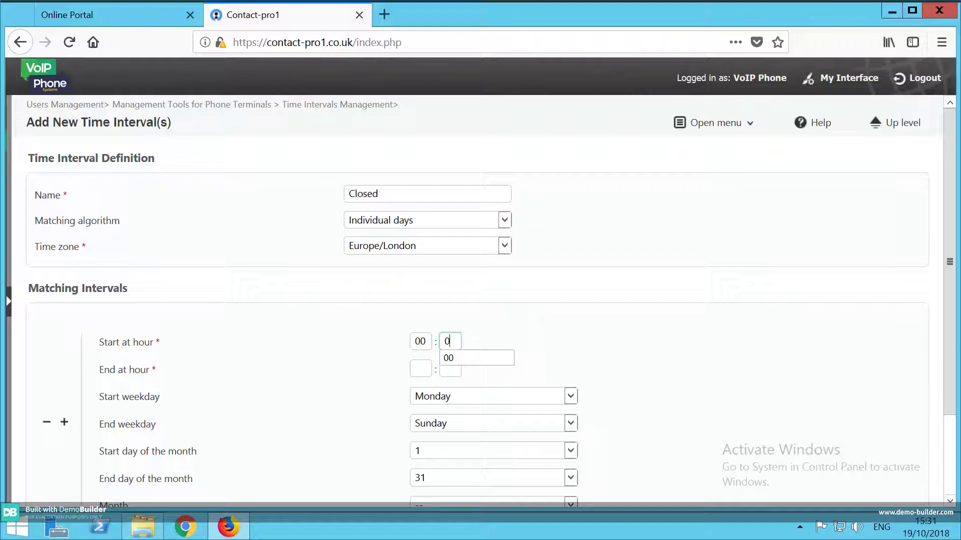
click(420, 369)
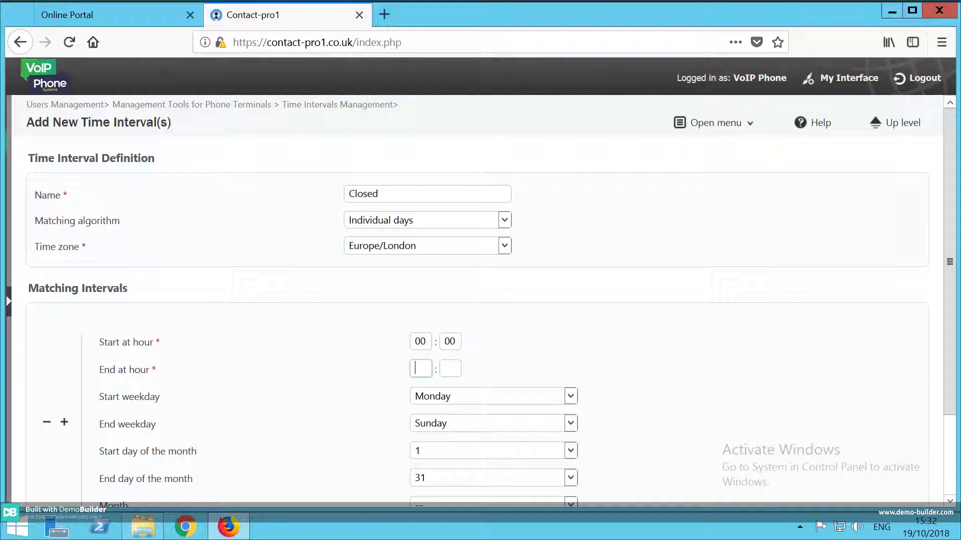
text(08)
key(Tab)
text(59)
key(Tab)
key(alt+Down)
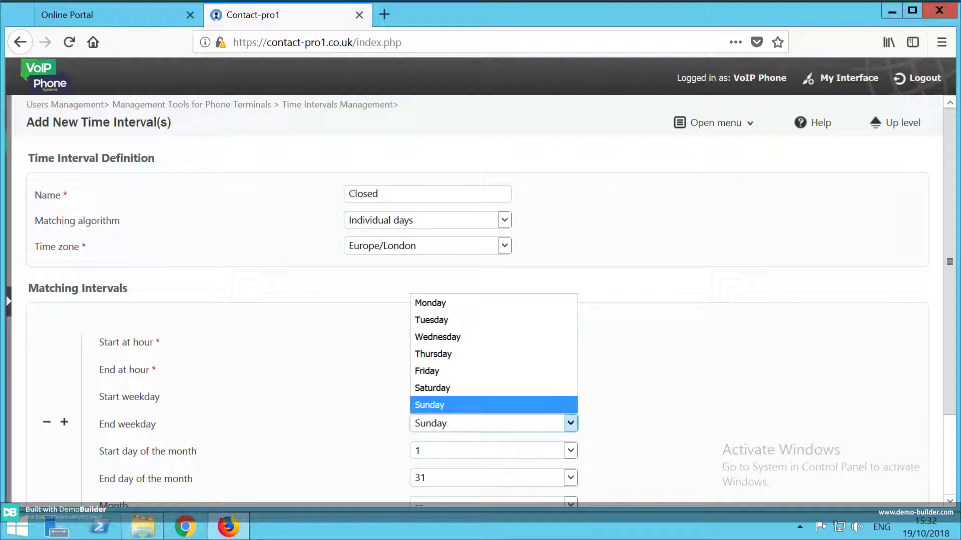
key(Up)
key(Up)
key(Return)
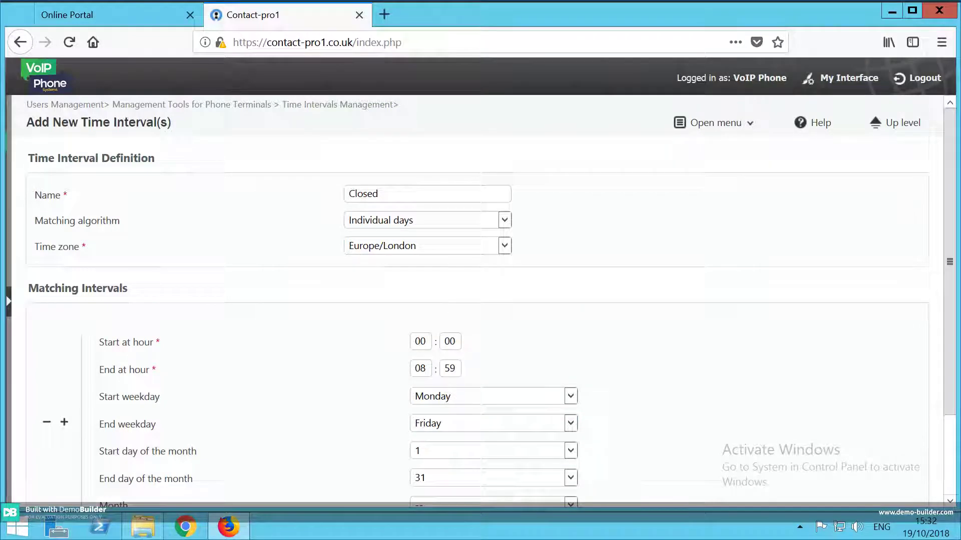
scroll(481, 300, down, 3)
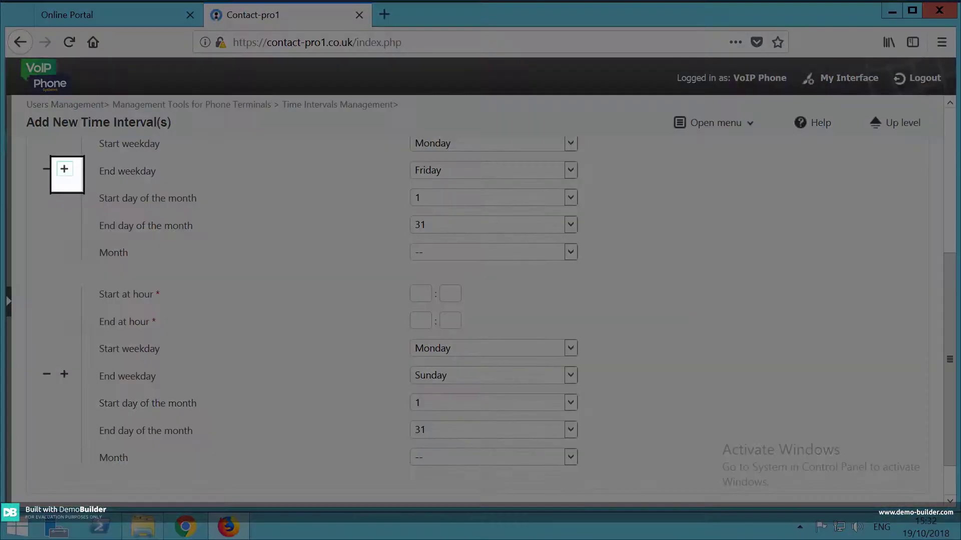
Set the second period to 17:00–23:59, Monday to Friday.
click(420, 293)
text(17)
key(Tab)
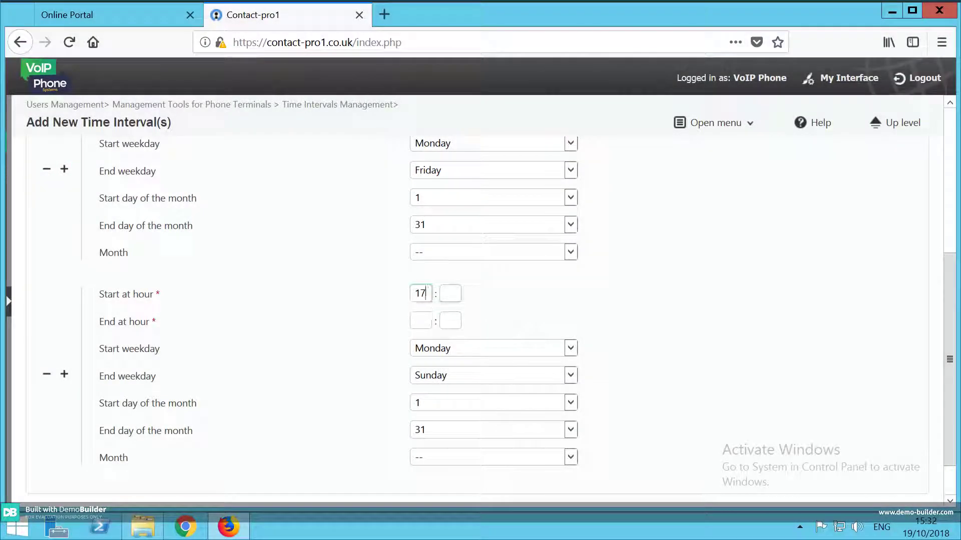
text(00)
key(Tab)
text(23)
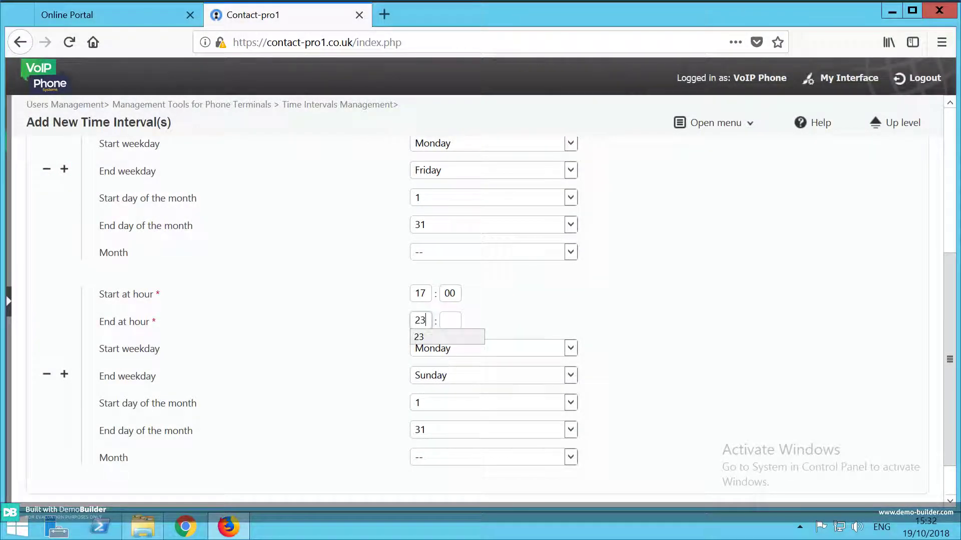
key(Tab)
text(59)
click(570, 376)
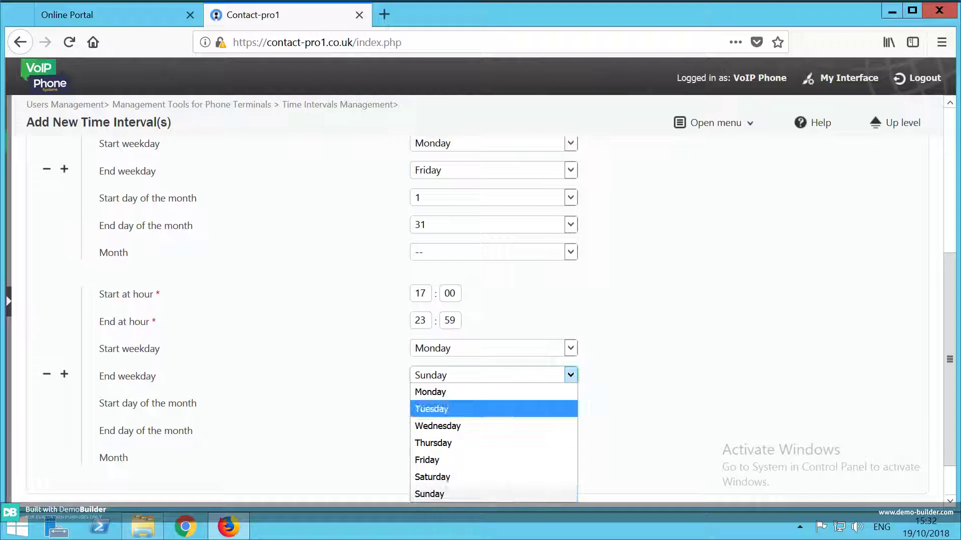
key(Return)
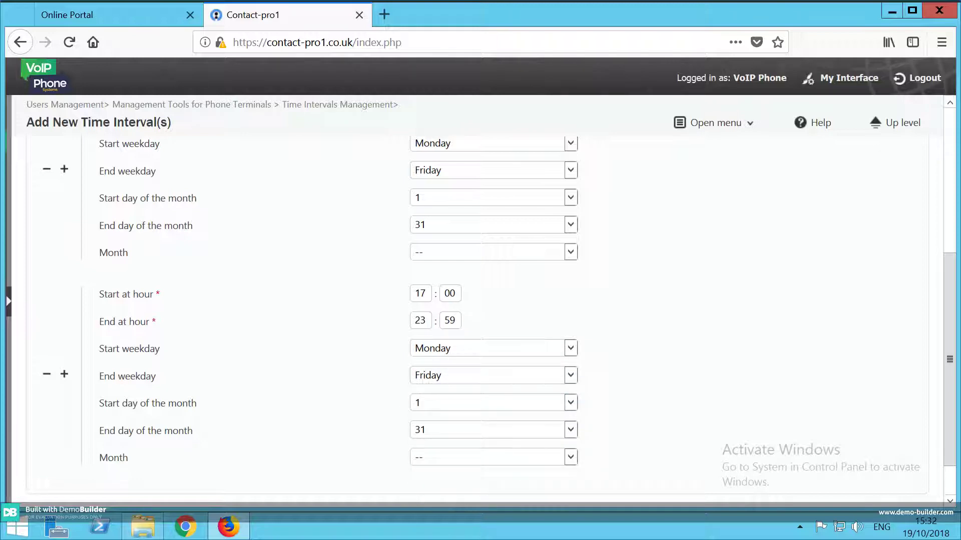
scroll(481, 320, up, 3)
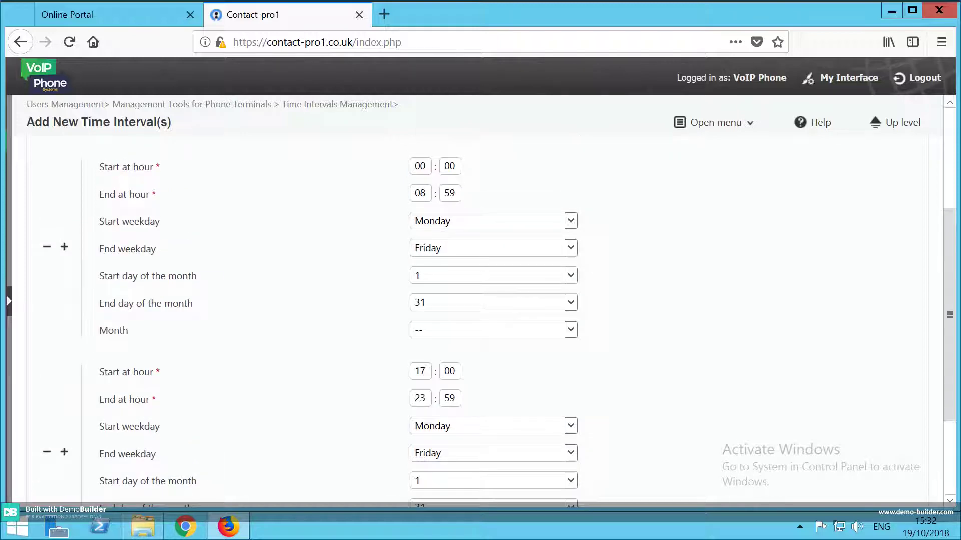
scroll(480, 320, down, 5)
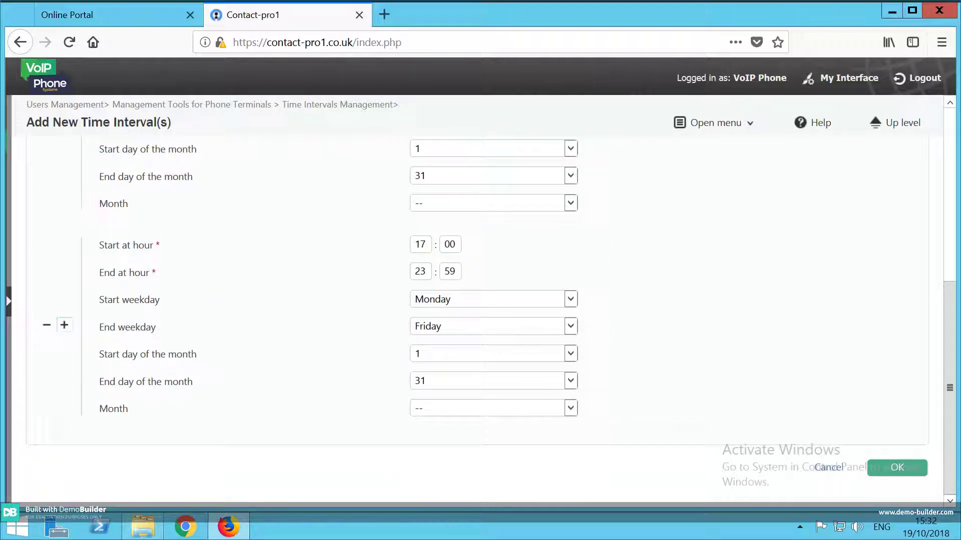
Add a third period 00:00–23:59, Saturday to Sunday, and save the Closed interval.
click(65, 326)
scroll(478, 320, down, 3)
click(421, 294)
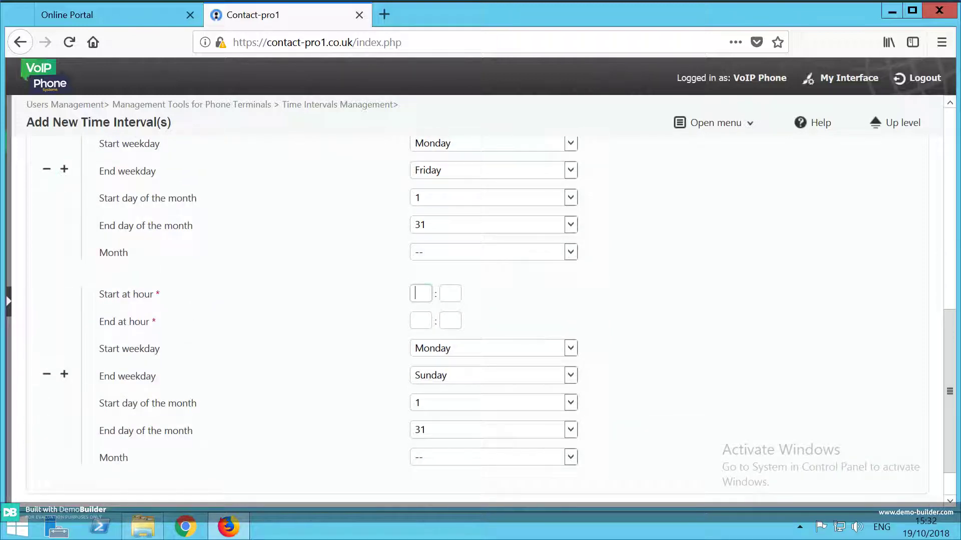
text(00)
key(Tab)
text(00)
key(Tab)
text(23)
key(Tab)
text(59)
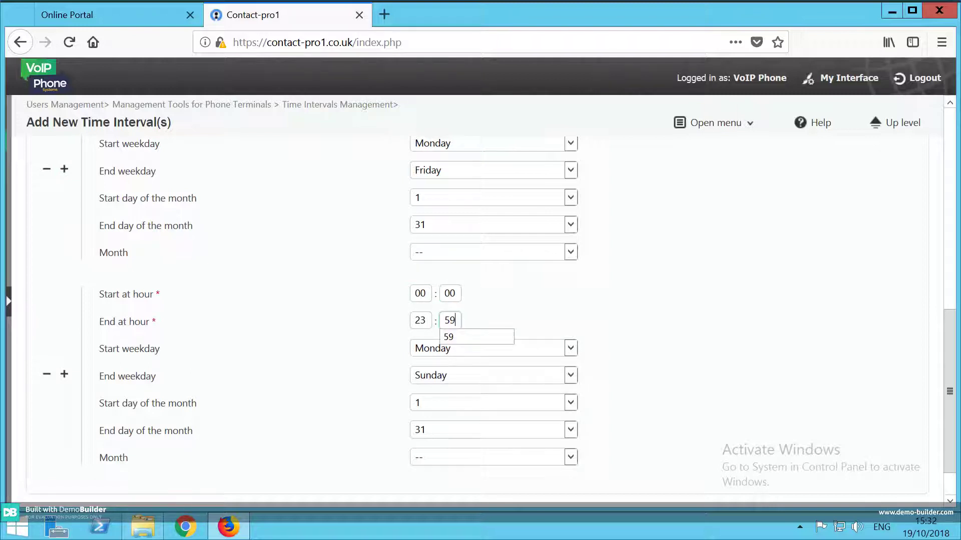
click(492, 348)
click(493, 450)
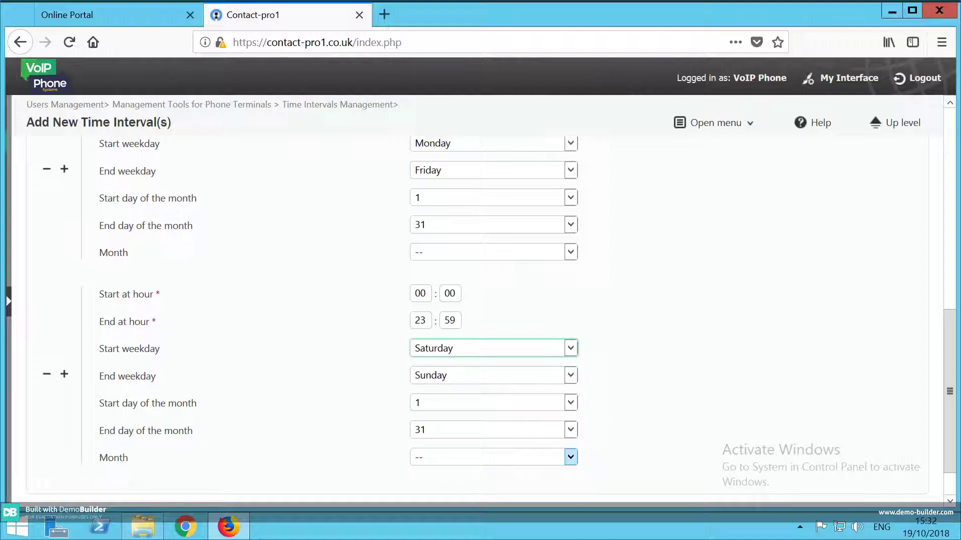
scroll(493, 453, down, 2)
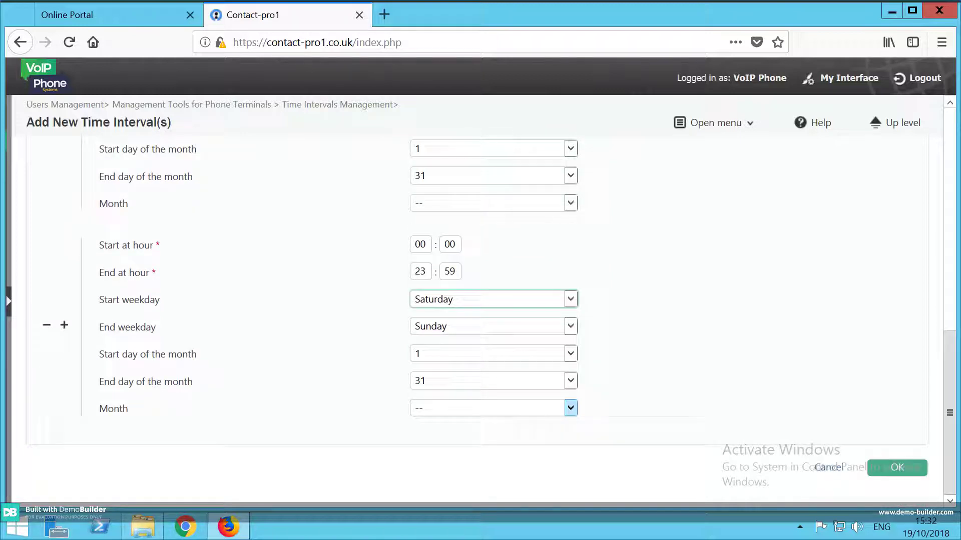
click(897, 468)
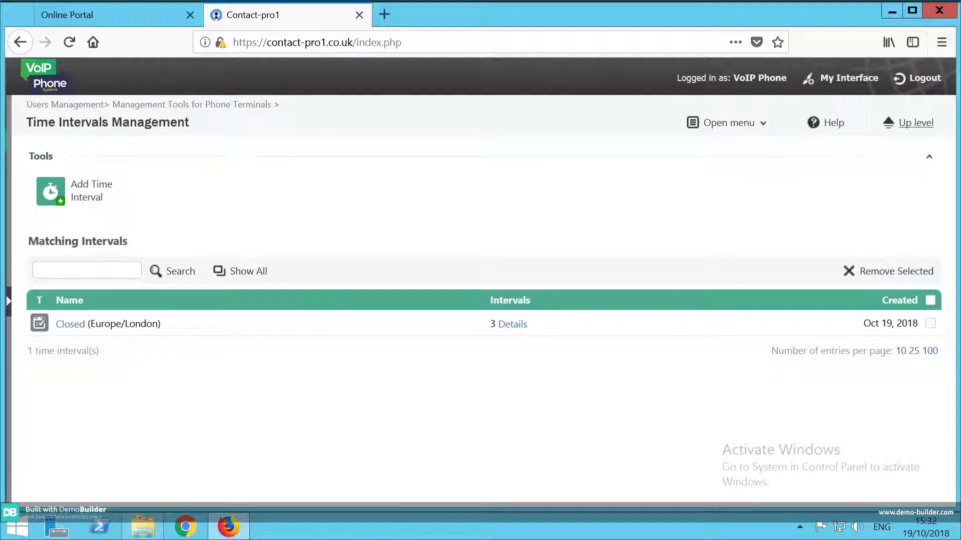
Return to the Phone Terminals management tools and open Phone 001's incoming call rules.
click(908, 123)
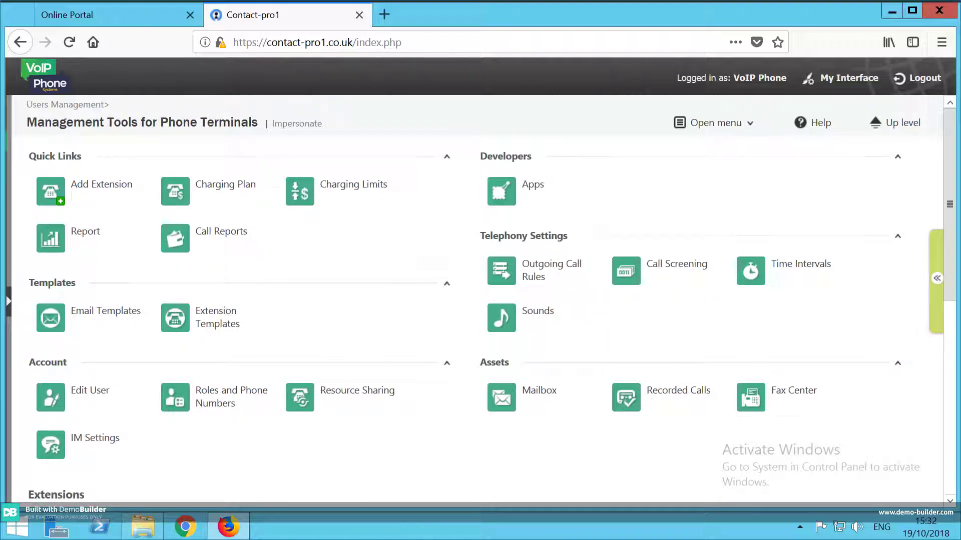
scroll(90, 306, down, 5)
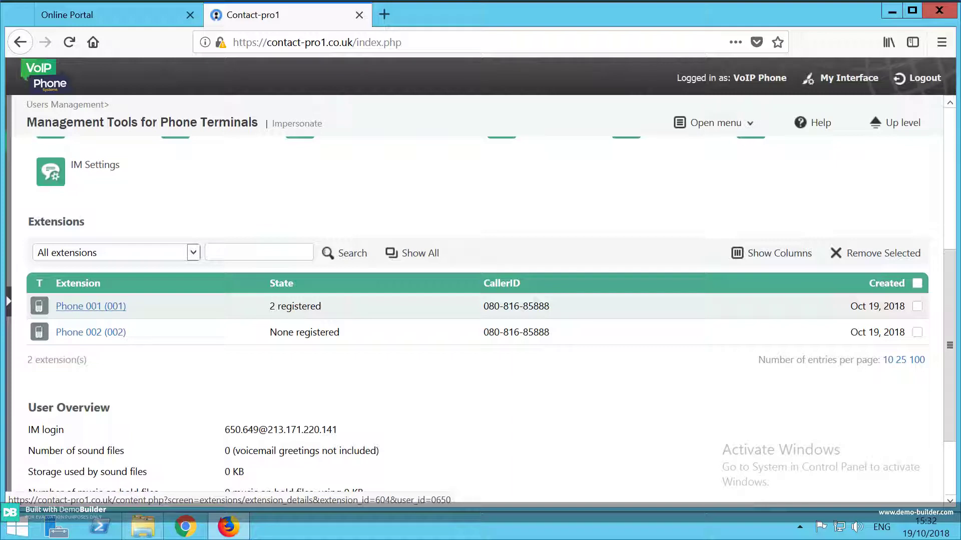
click(90, 306)
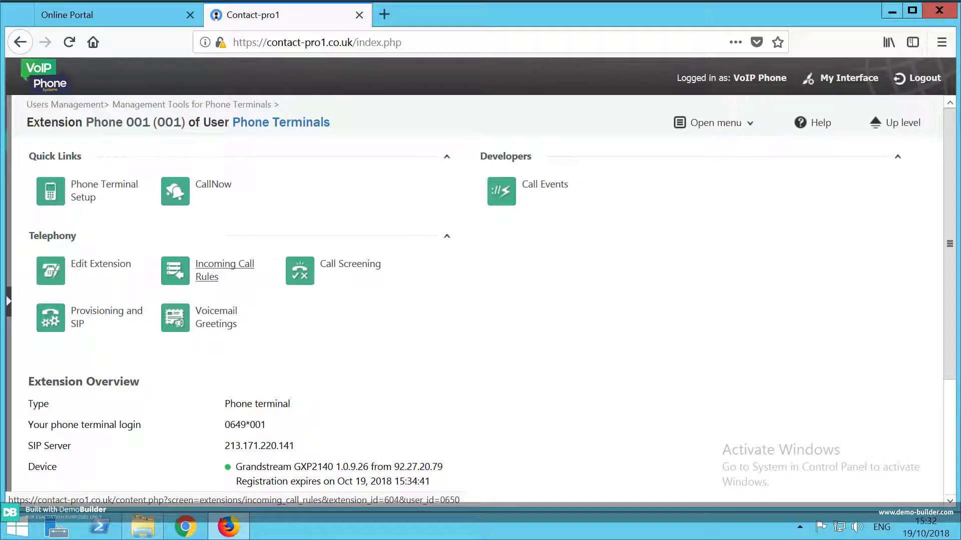
click(224, 265)
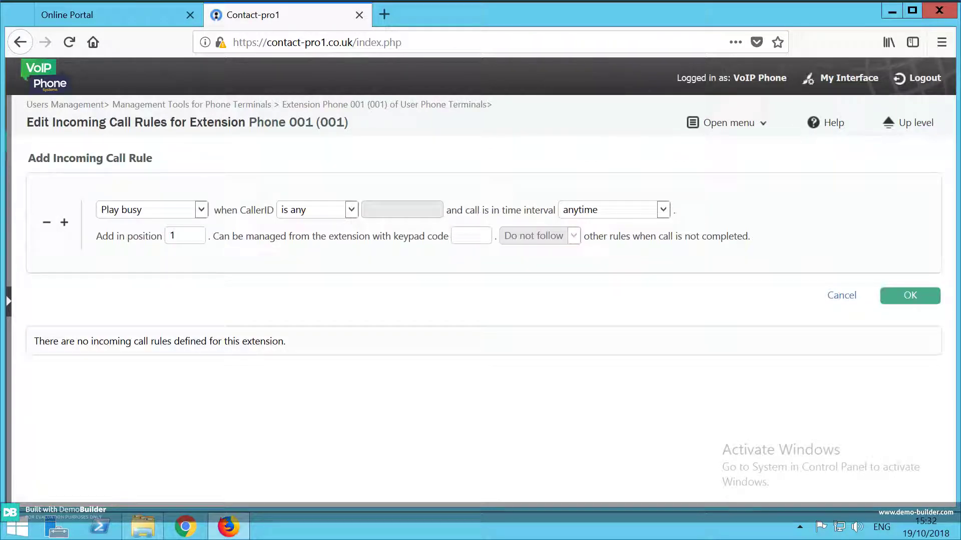
Start a Phone 001 rule with the Transfer to action and enter the external destination number.
click(201, 209)
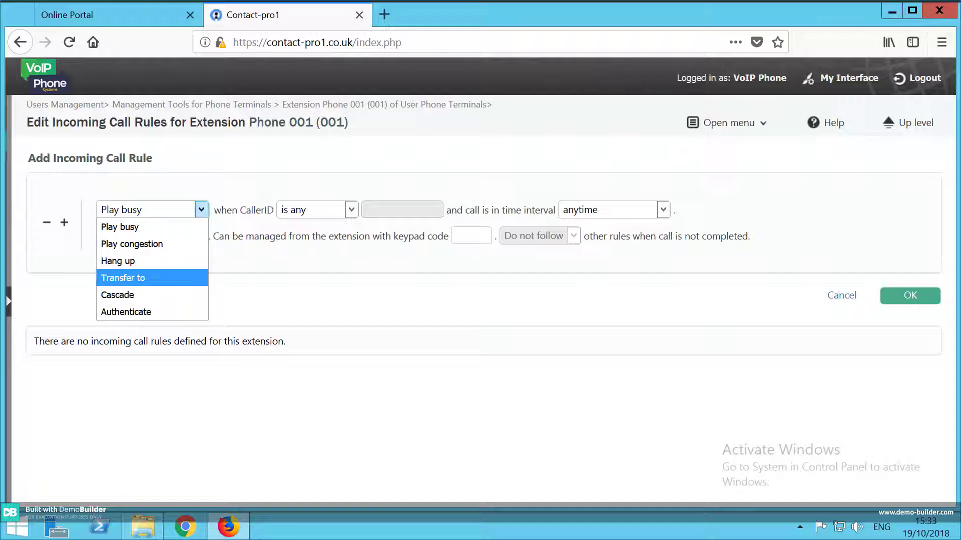
click(123, 278)
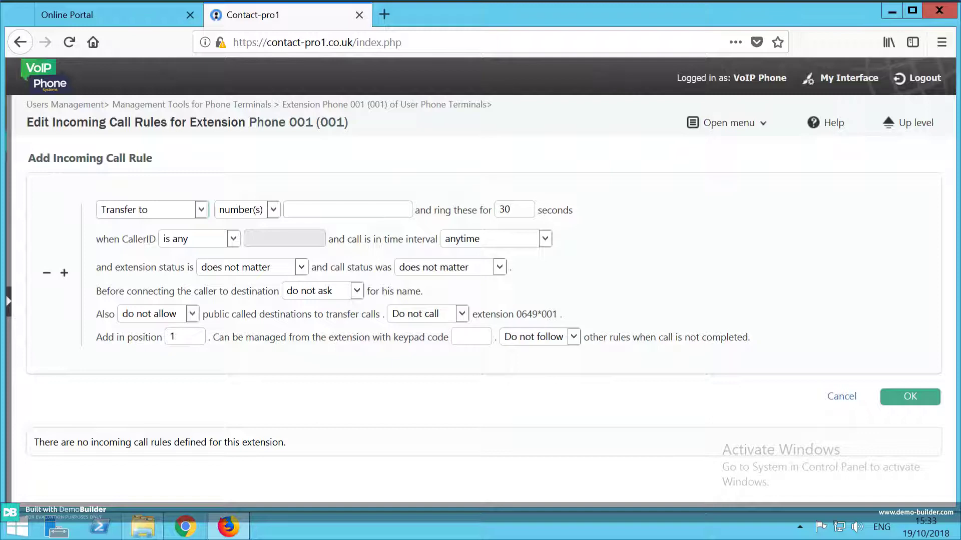
click(348, 209)
text(07)
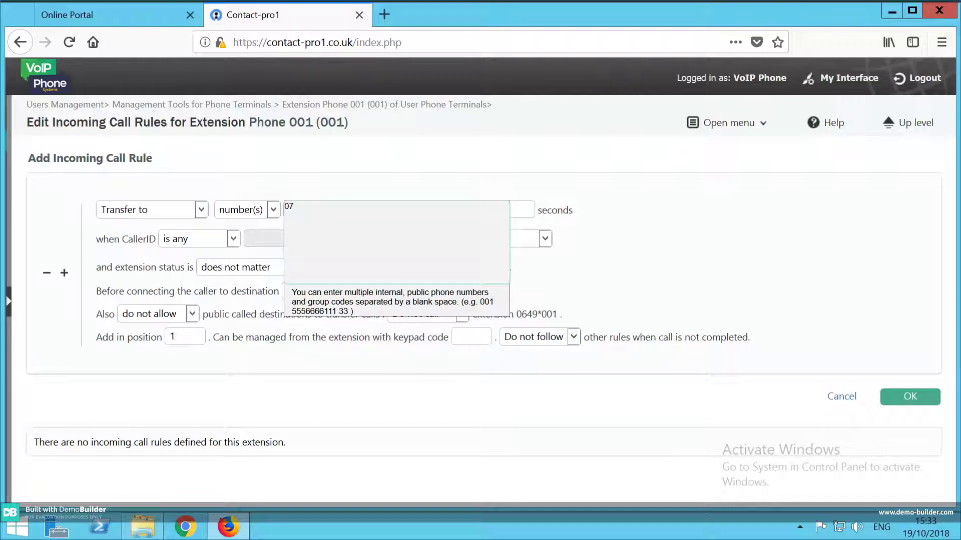
text(000000000)
key(Tab)
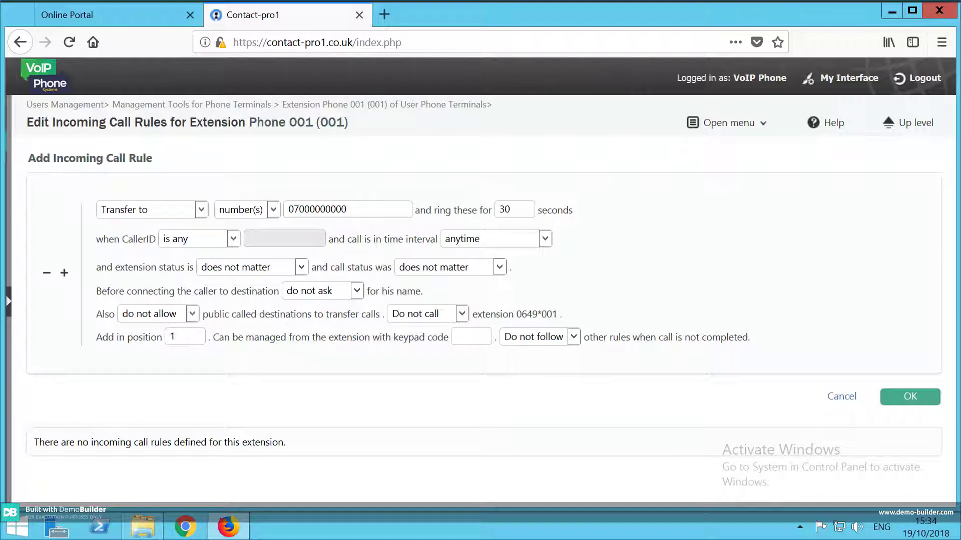
Leave caller ID at 'is any' and set the rule's time interval to Closed (own).
click(233, 238)
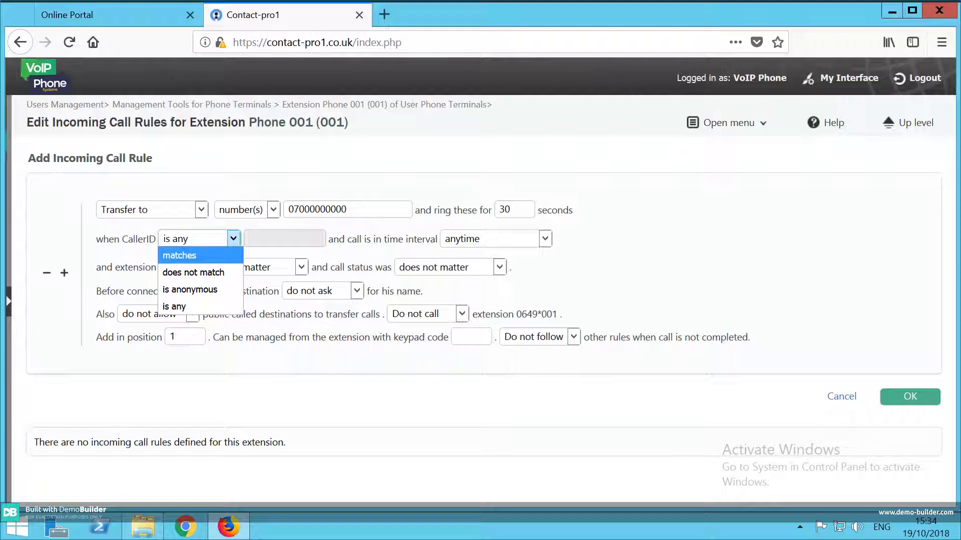
key(Escape)
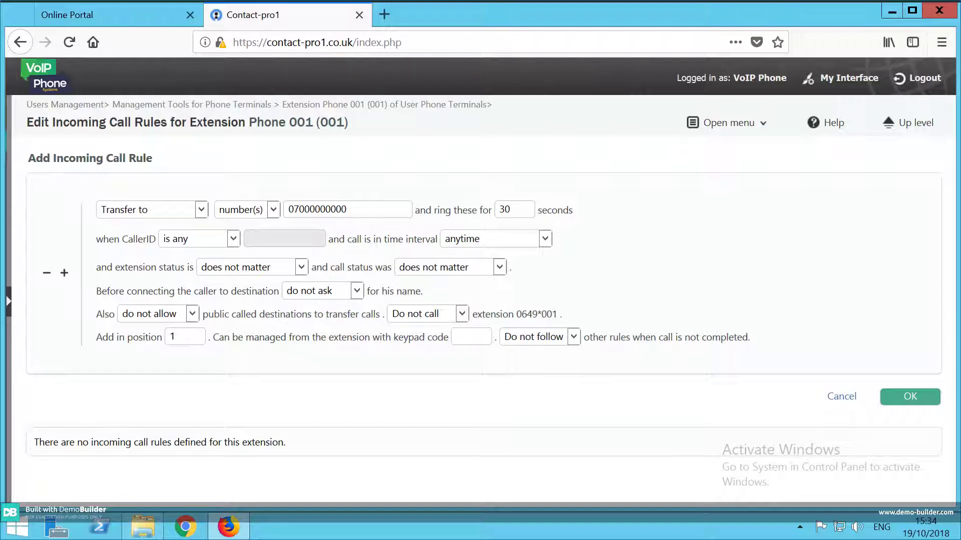
key(alt+Down)
key(Down)
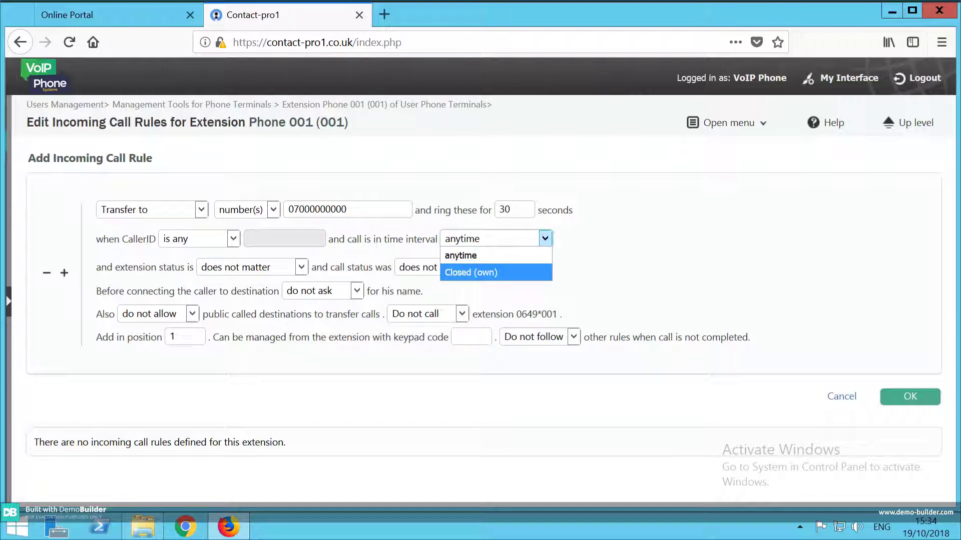
key(Return)
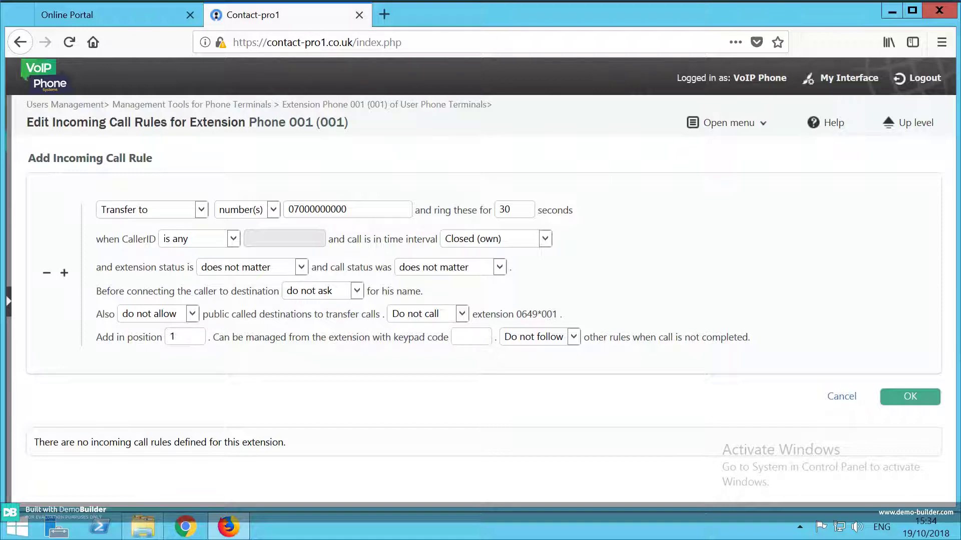
Leave the extension status condition at 'does not matter'.
click(301, 268)
key(Down)
key(Down)
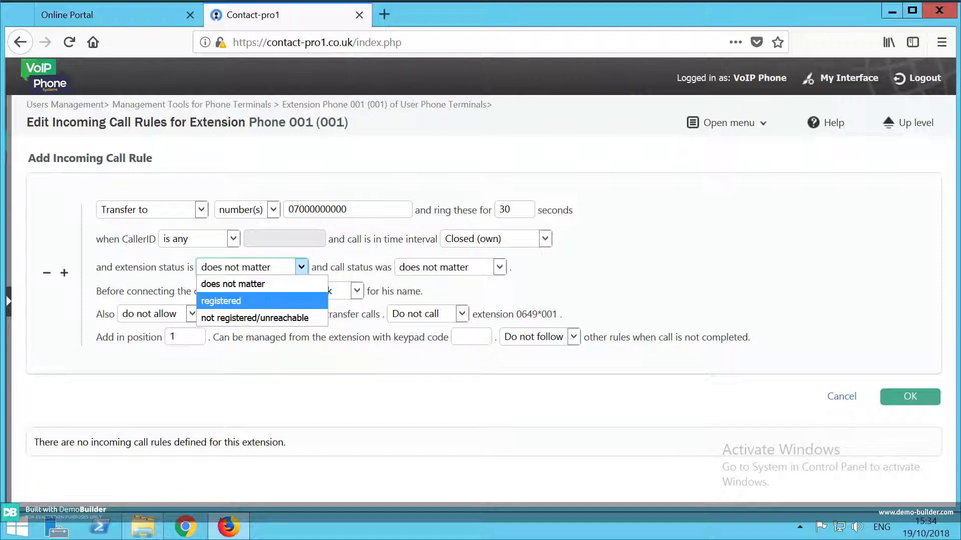
key(Up)
key(Up)
key(Return)
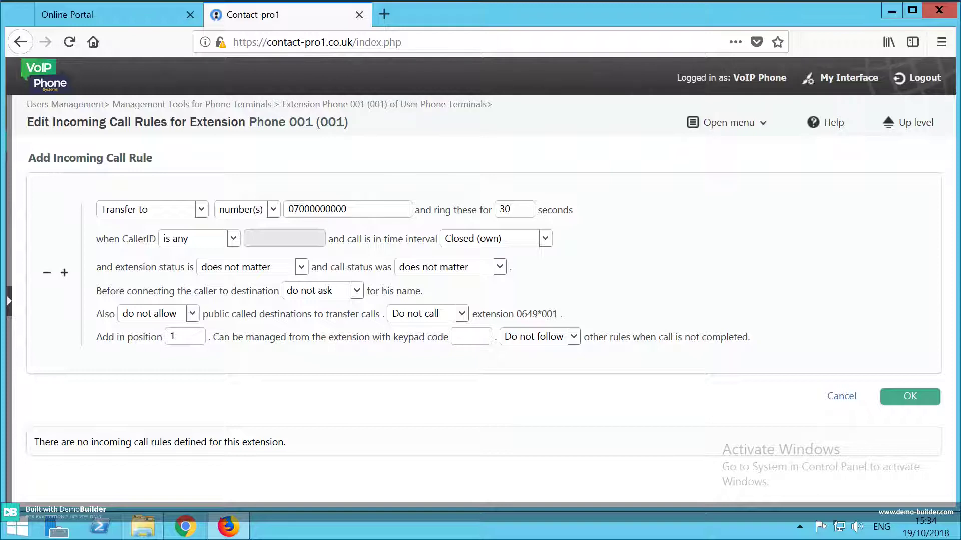
click(301, 267)
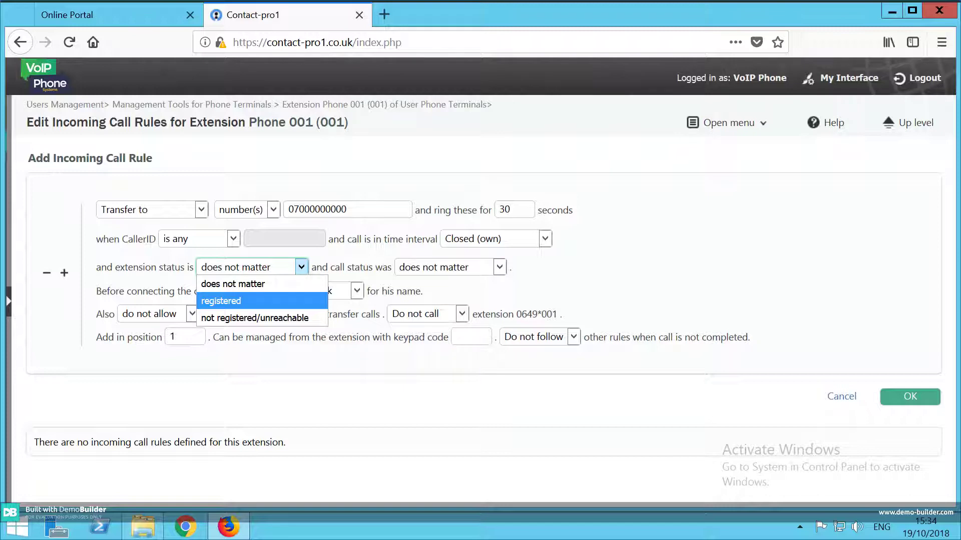
key(Escape)
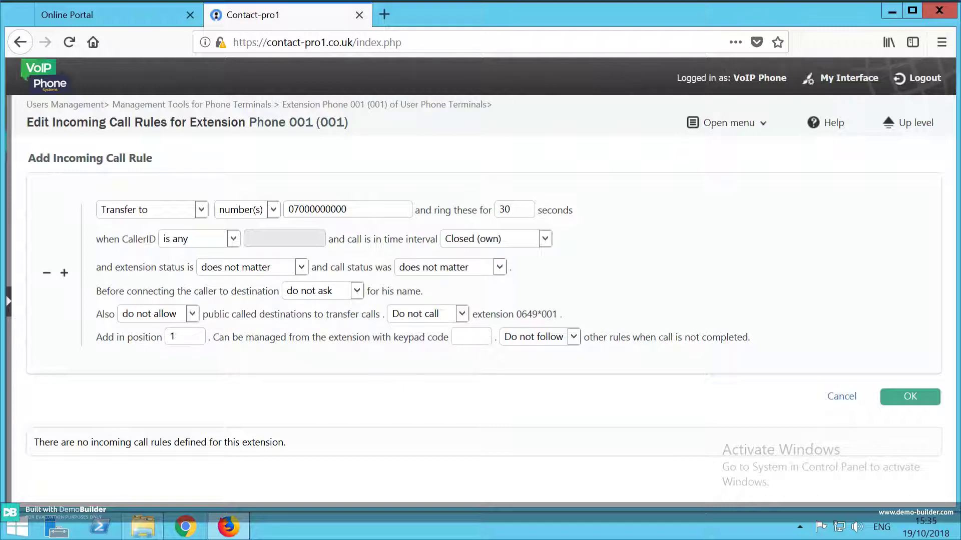
Set the 'call status was' condition to 'not answered'.
click(499, 267)
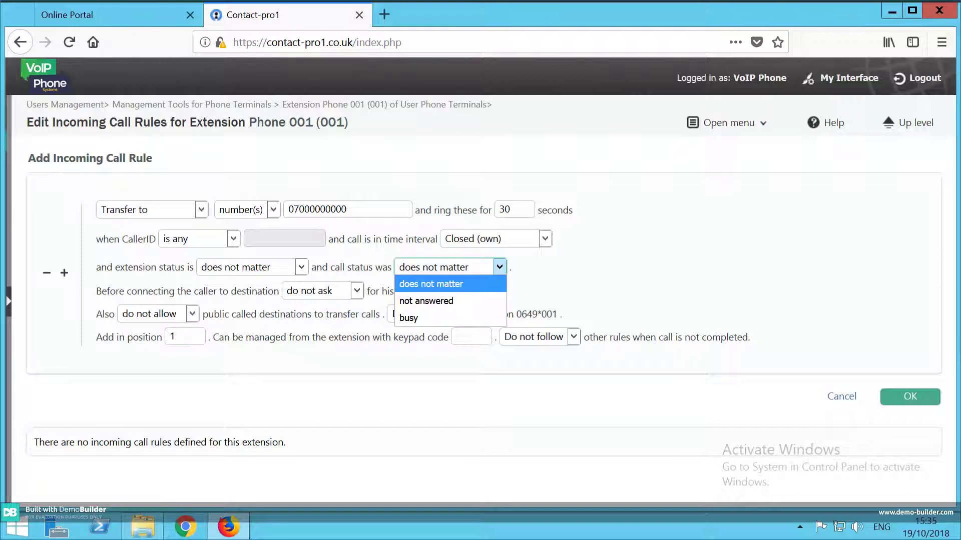
key(Down)
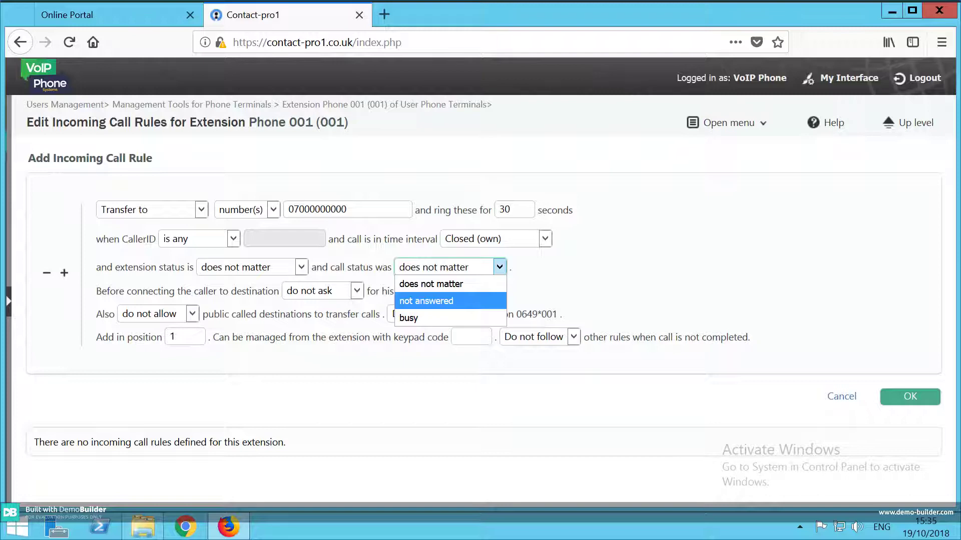
key(Up)
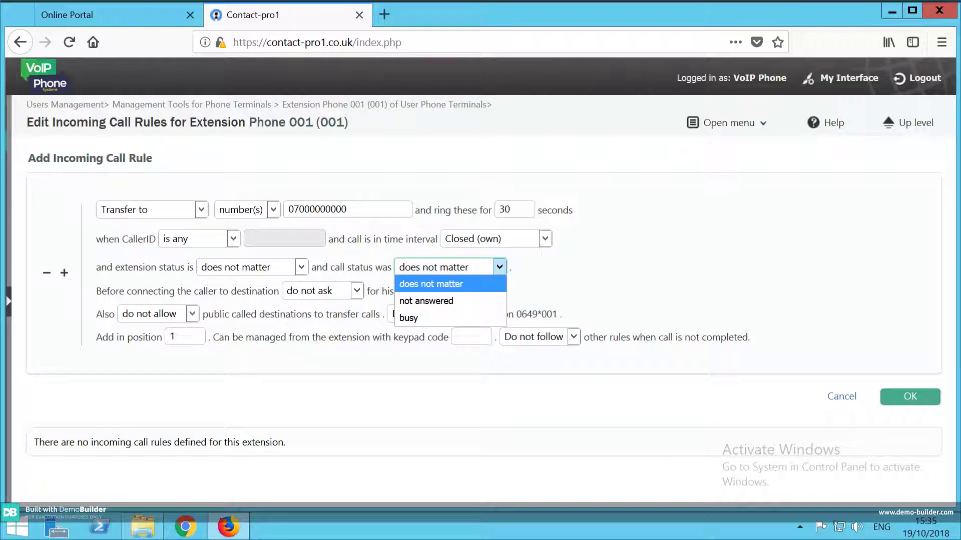
key(Down)
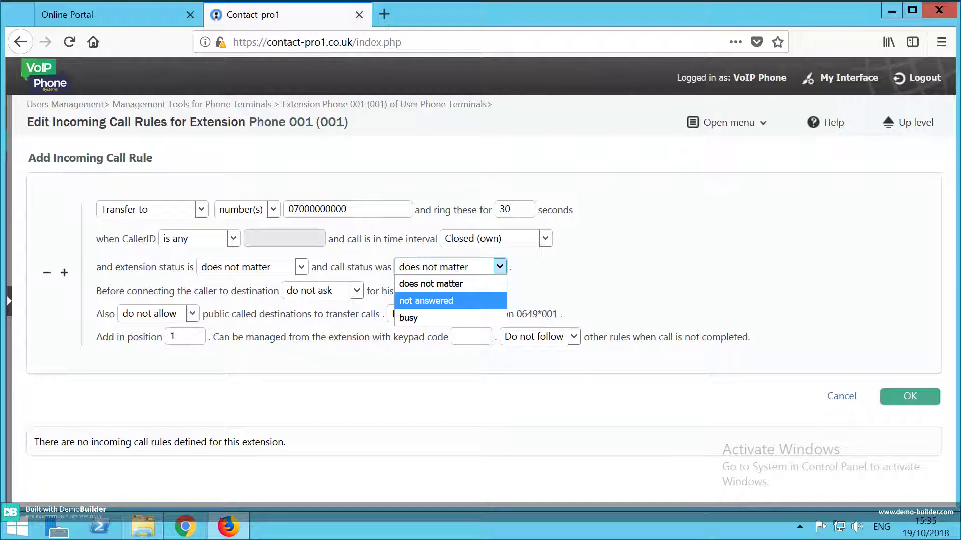
key(Down)
key(Up)
key(Return)
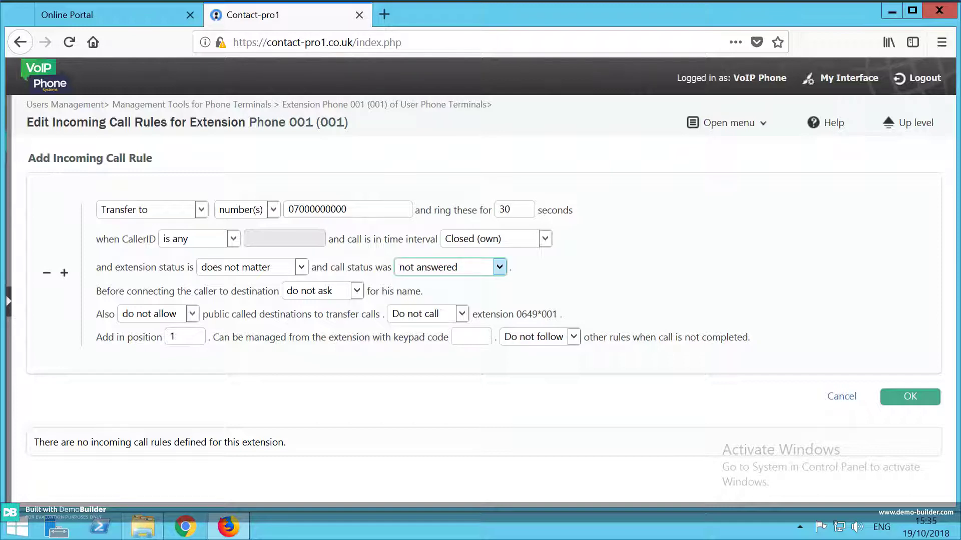
key(alt+Down)
key(Down)
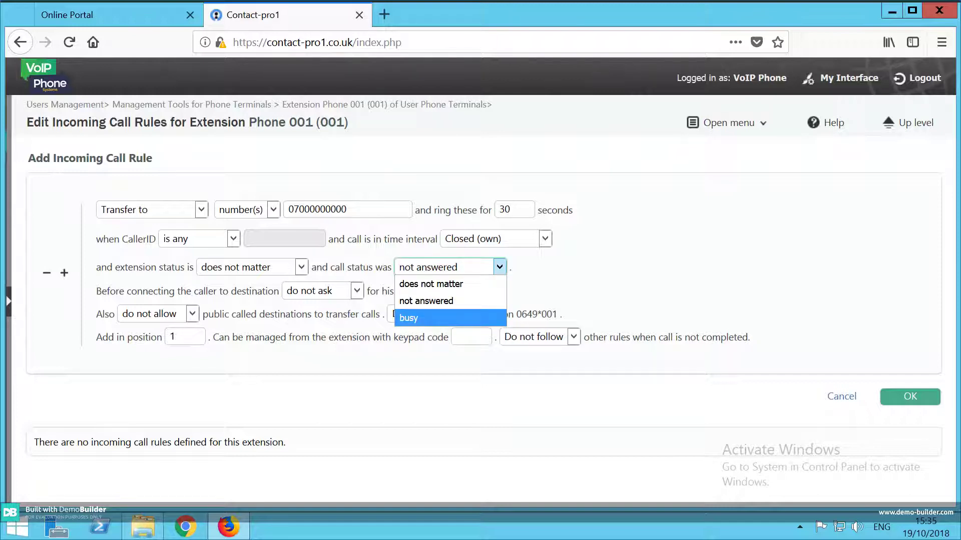
key(Up)
key(Up)
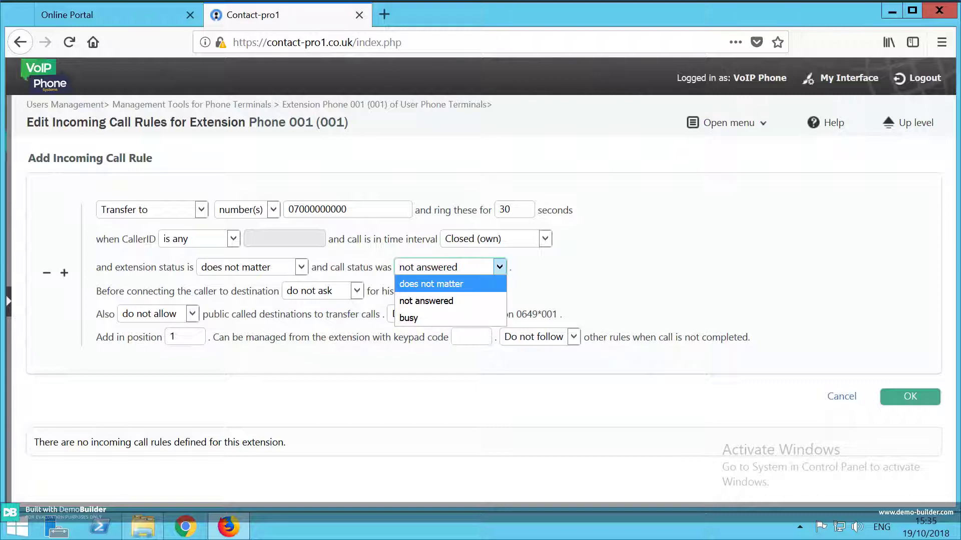
key(Down)
key(Down)
key(Up)
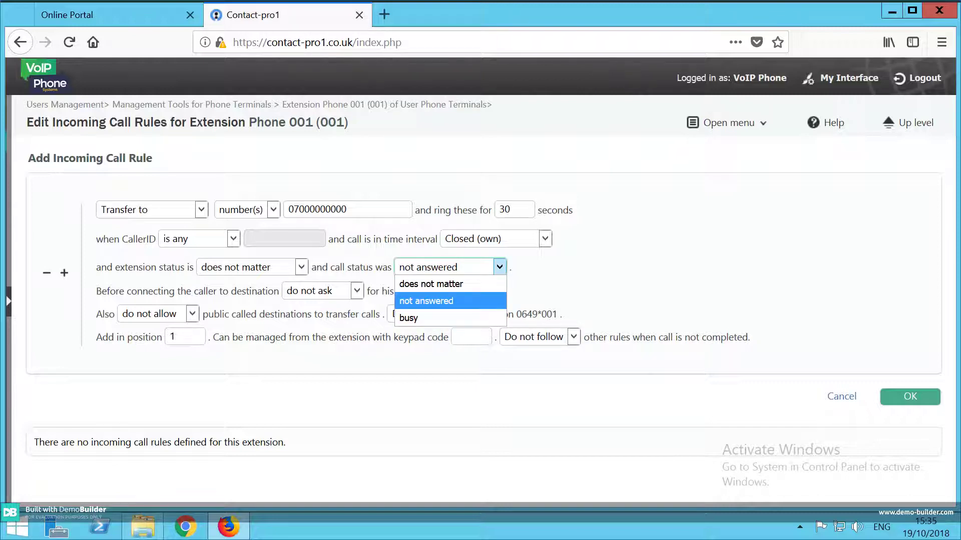
key(Up)
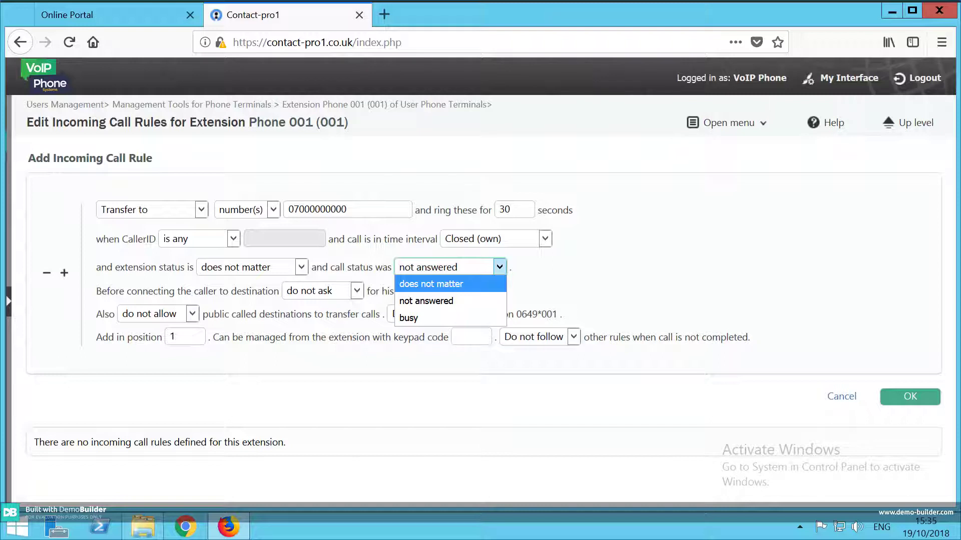
key(Escape)
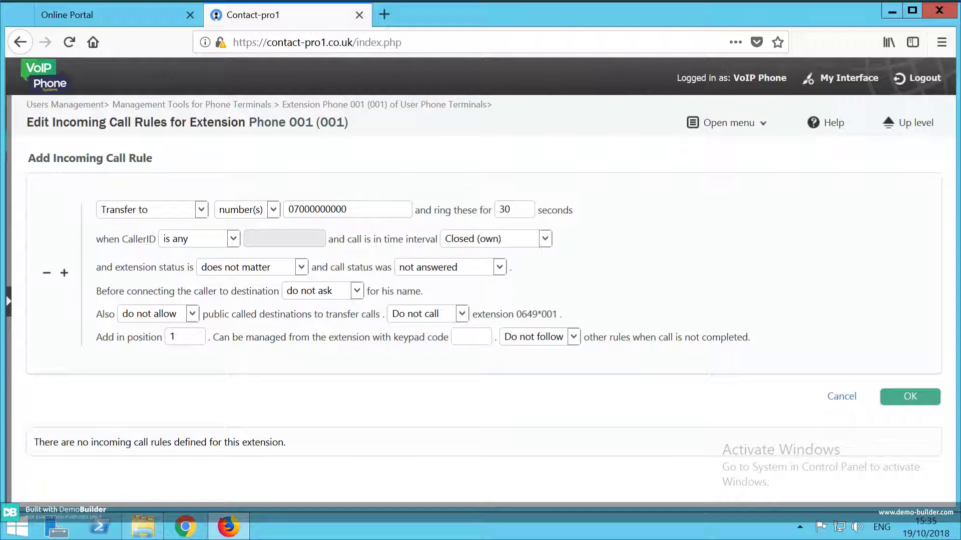
click(357, 291)
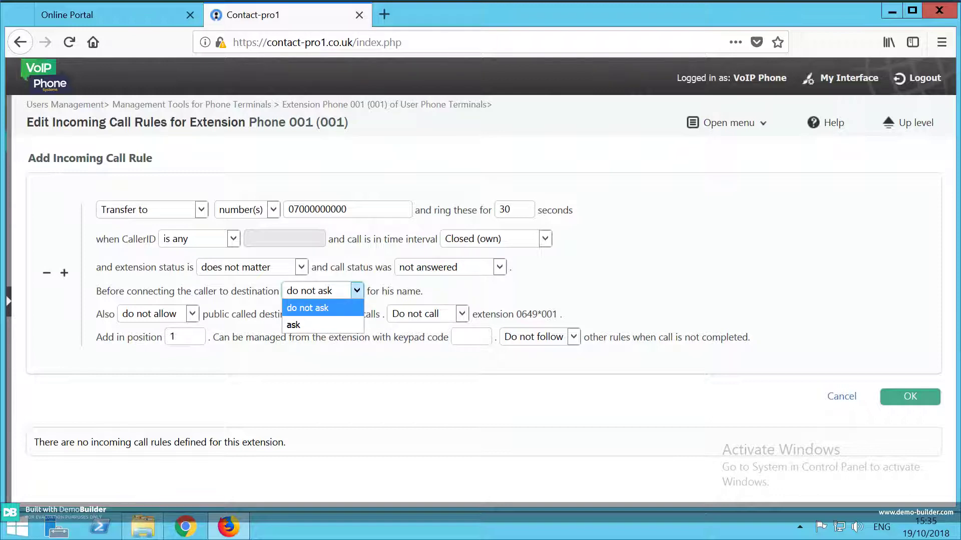
key(Down)
key(Up)
key(Return)
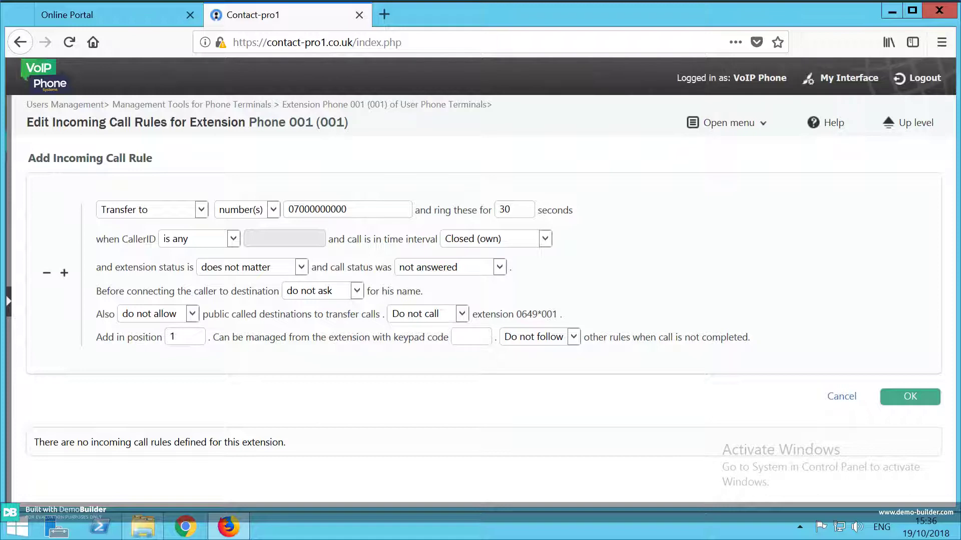
Switch 'Do not call' to 'Also call' and set the time interval to 'anytime'.
click(462, 314)
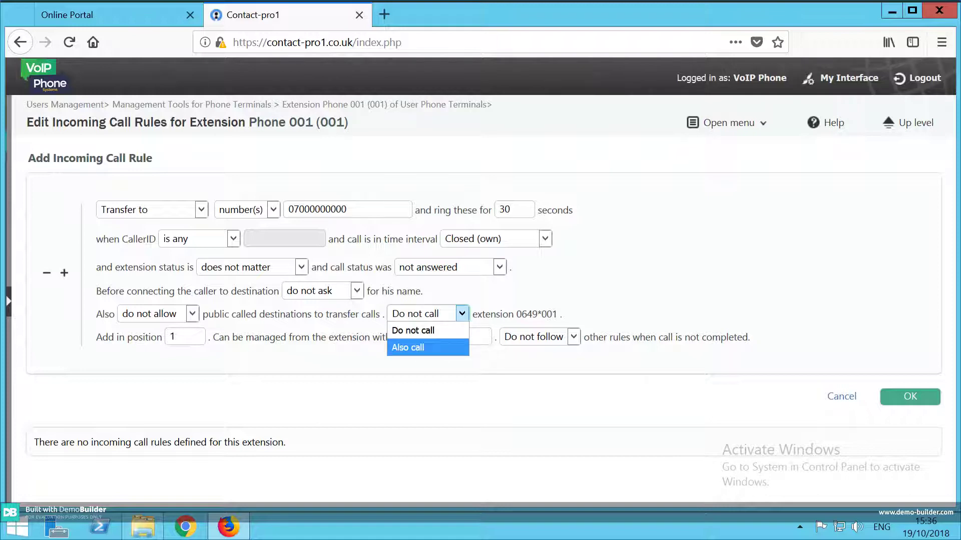
click(413, 330)
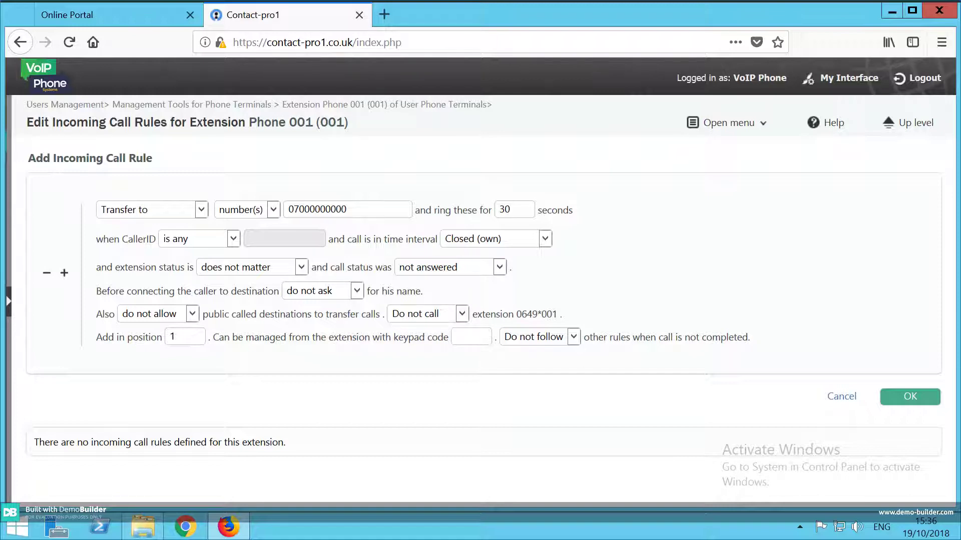
click(462, 314)
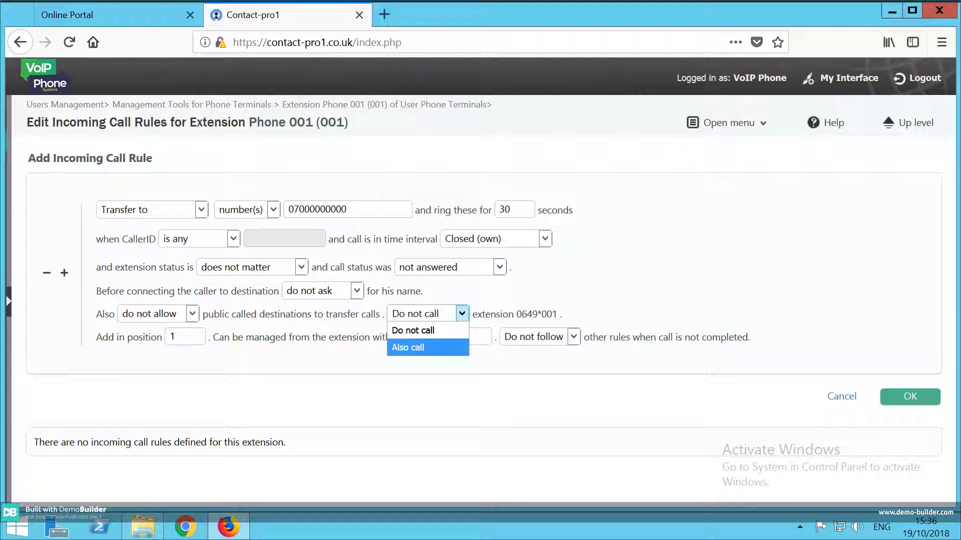
click(408, 345)
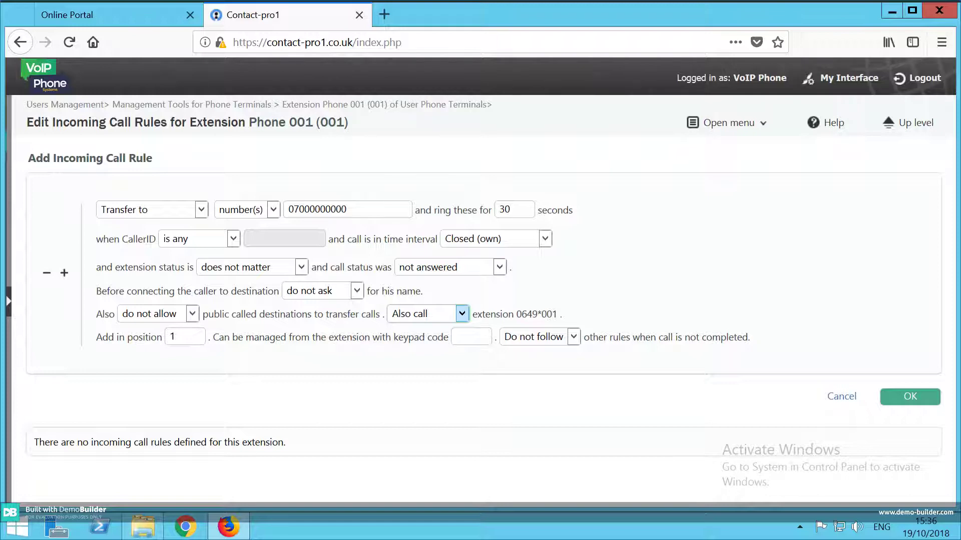
click(545, 239)
click(463, 253)
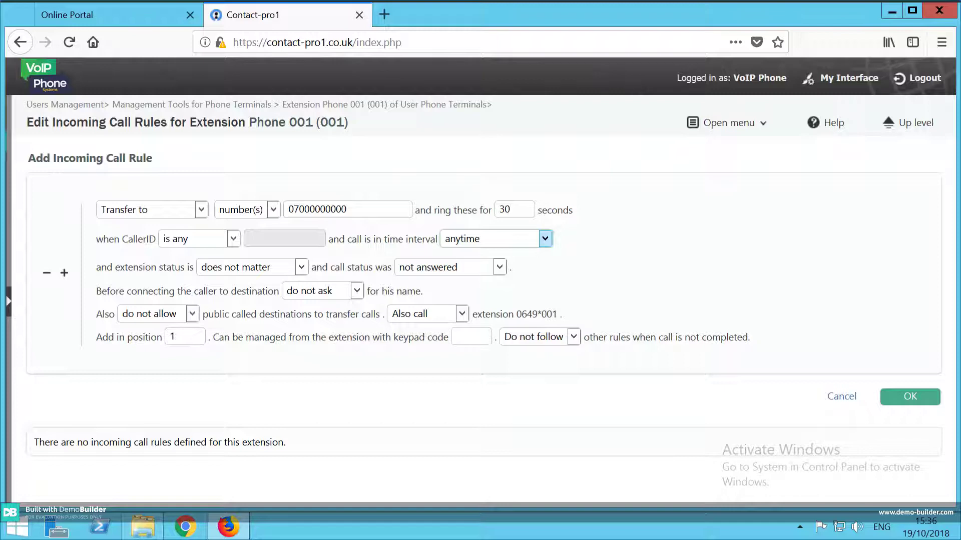
Change the rule's time interval back to 'Closed (own)'.
key(alt+Down)
key(Down)
key(Return)
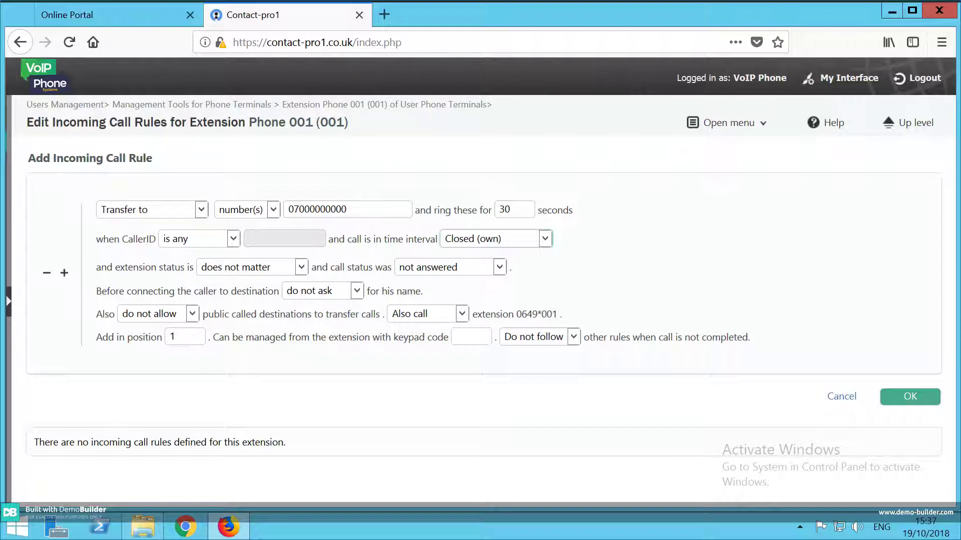
click(472, 337)
Enter keypad management code 1 for the transfer rule.
text(1)
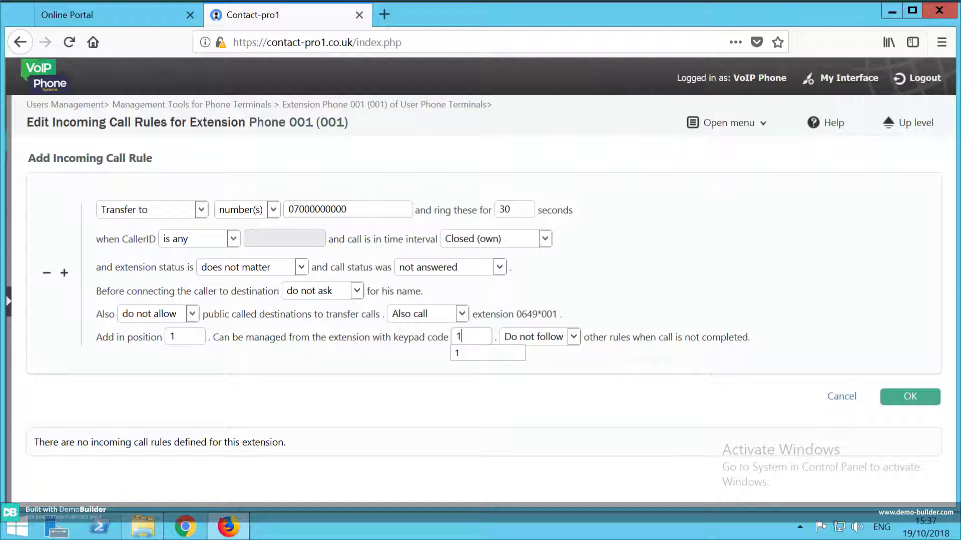
key(Tab)
click(574, 337)
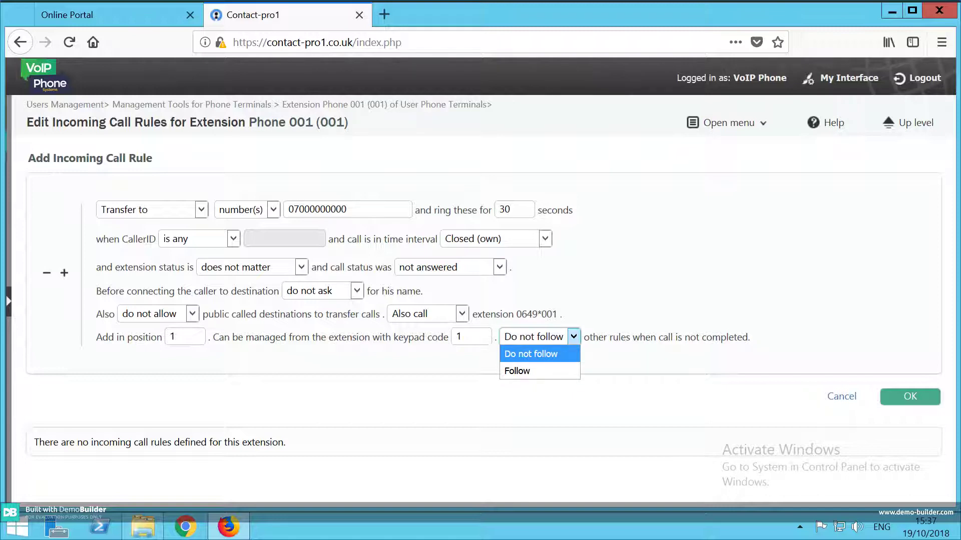
Keep 'Do not follow' for other rules and save the transfer rule with OK.
click(467, 336)
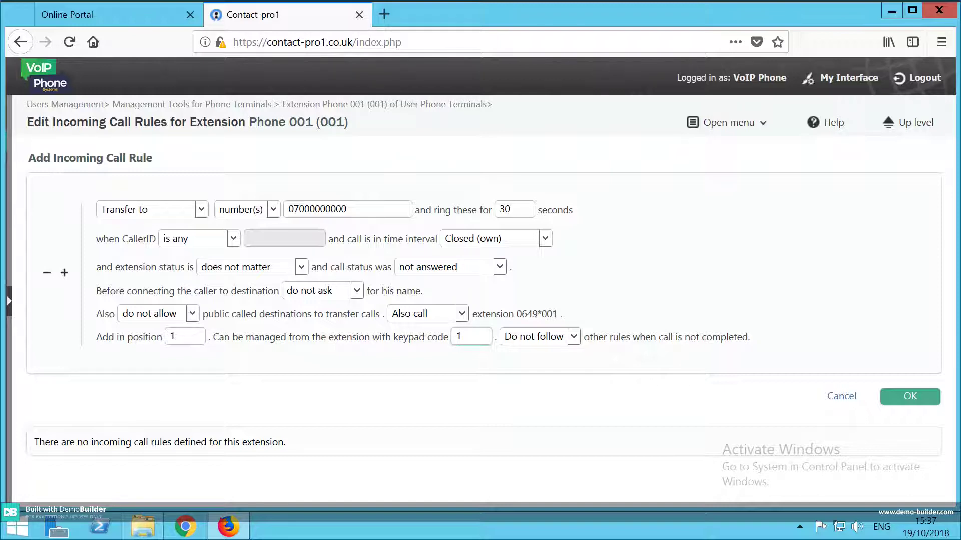
click(910, 397)
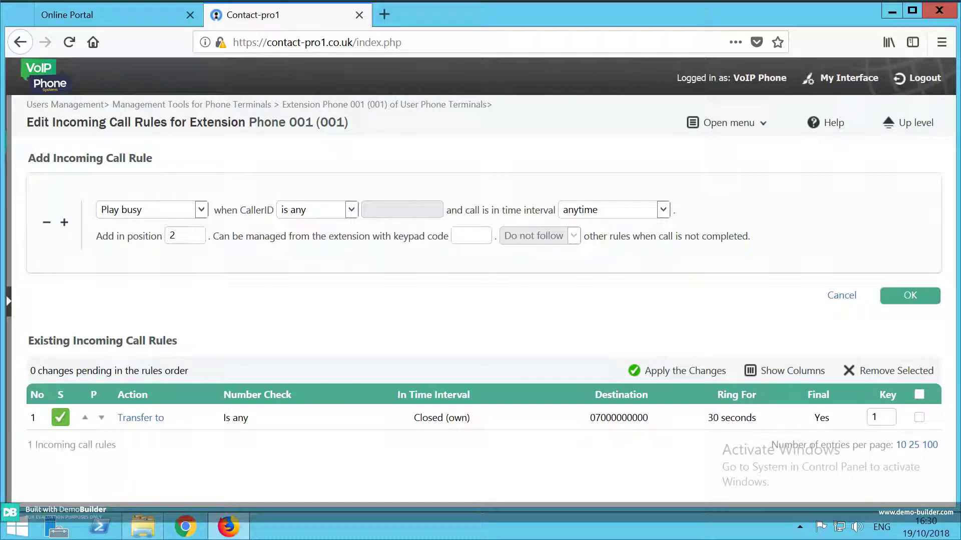
Go up to Phone 001's overview and reopen its Incoming Call Rules, twice over.
click(60, 418)
click(916, 123)
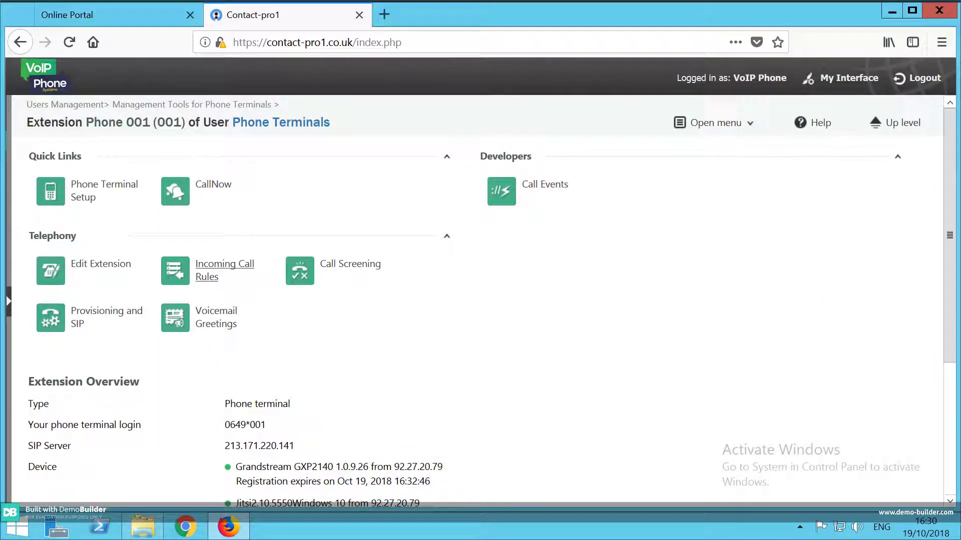
click(224, 271)
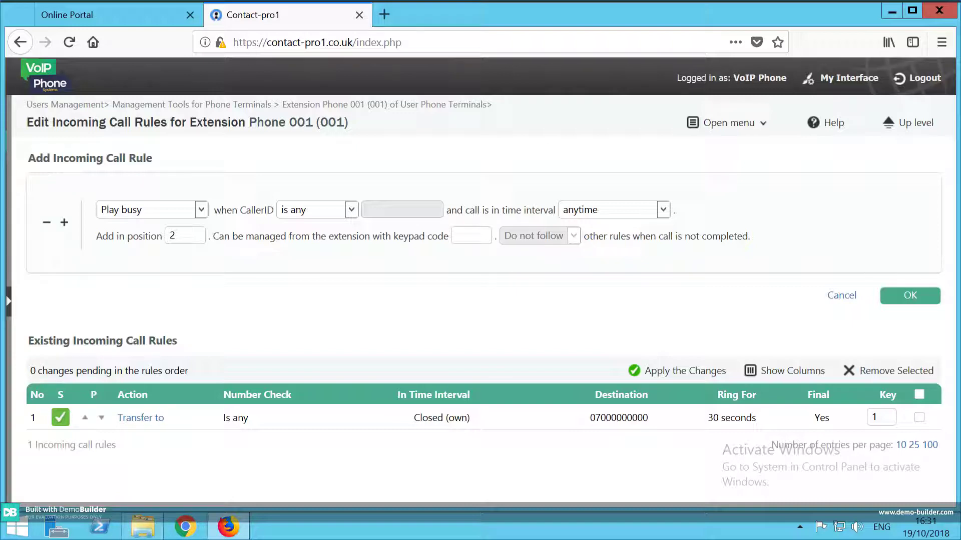
click(916, 123)
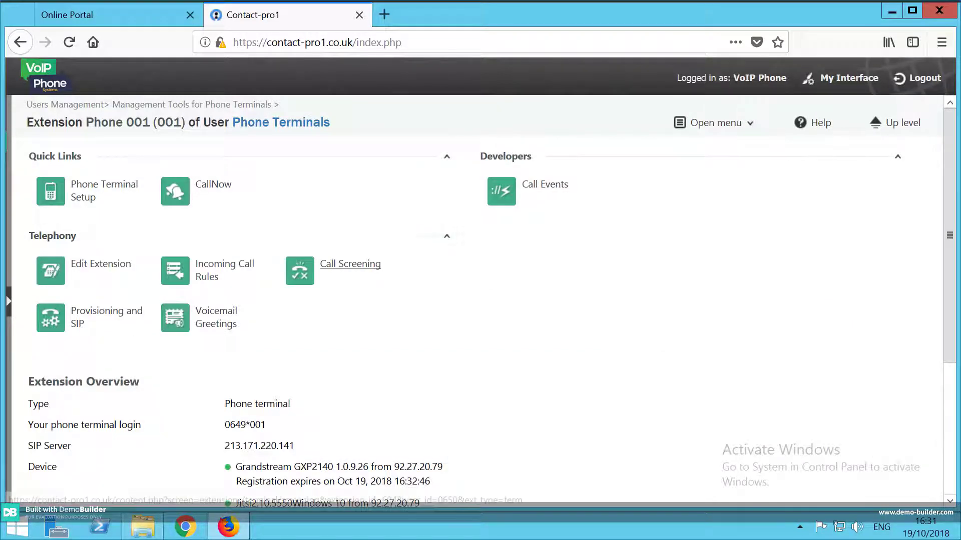
click(224, 264)
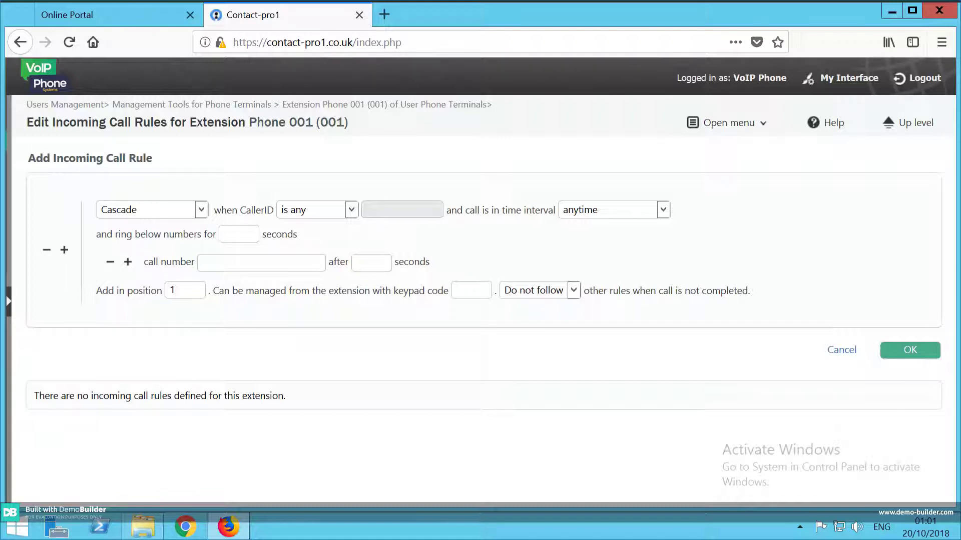
Set cascade ringing to 30 seconds and enter the first external number with a 5-second delay.
click(238, 235)
text(30)
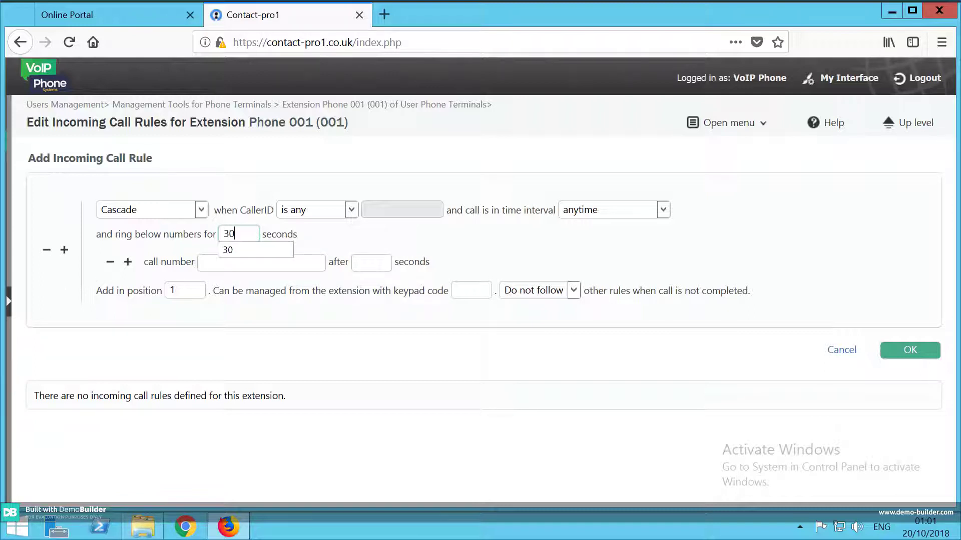
click(261, 262)
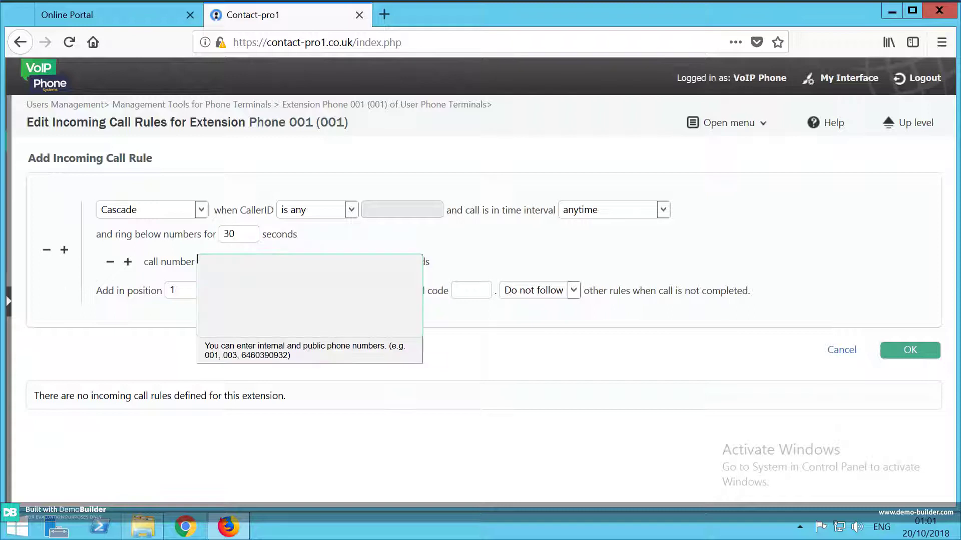
text(07000000000)
key(Tab)
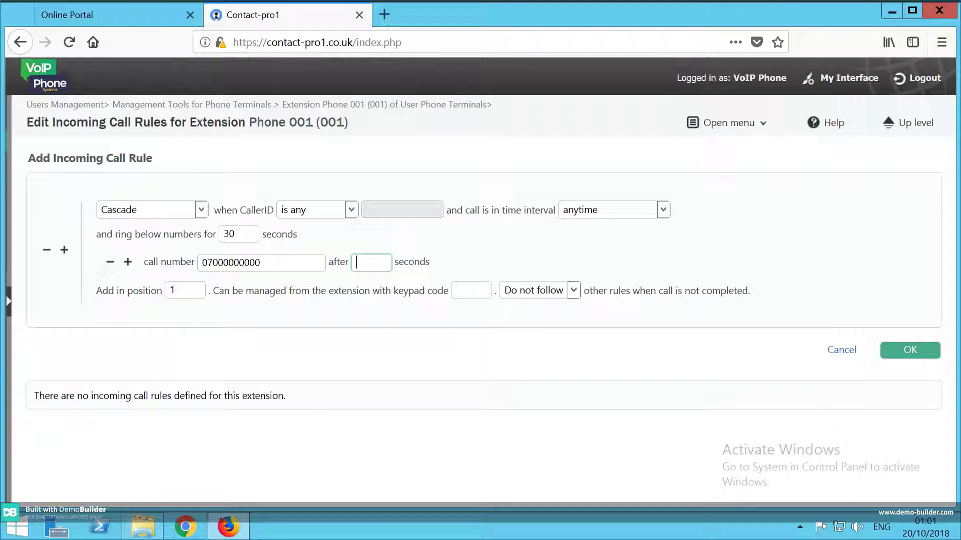
text(5)
key(Tab)
Add a second external number with a 10-second delay.
click(128, 262)
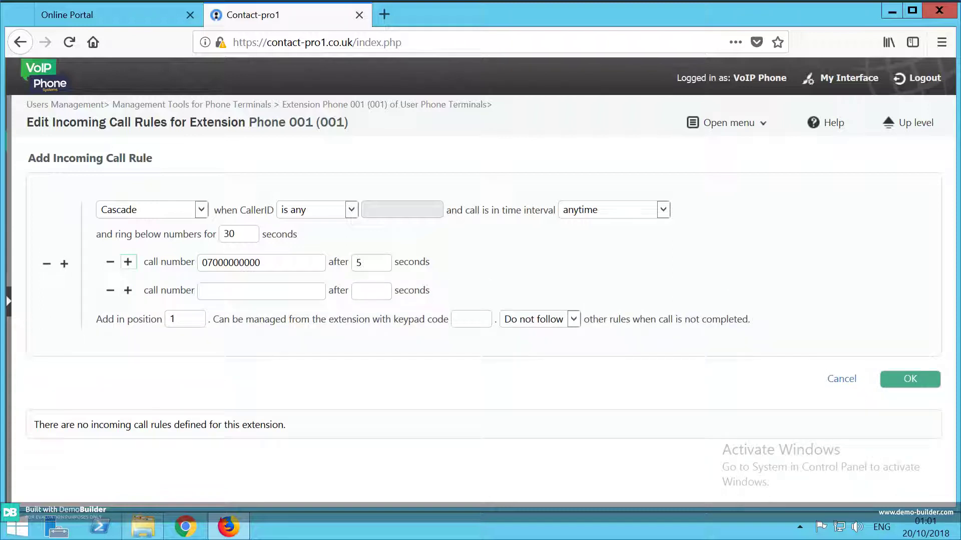
click(200, 291)
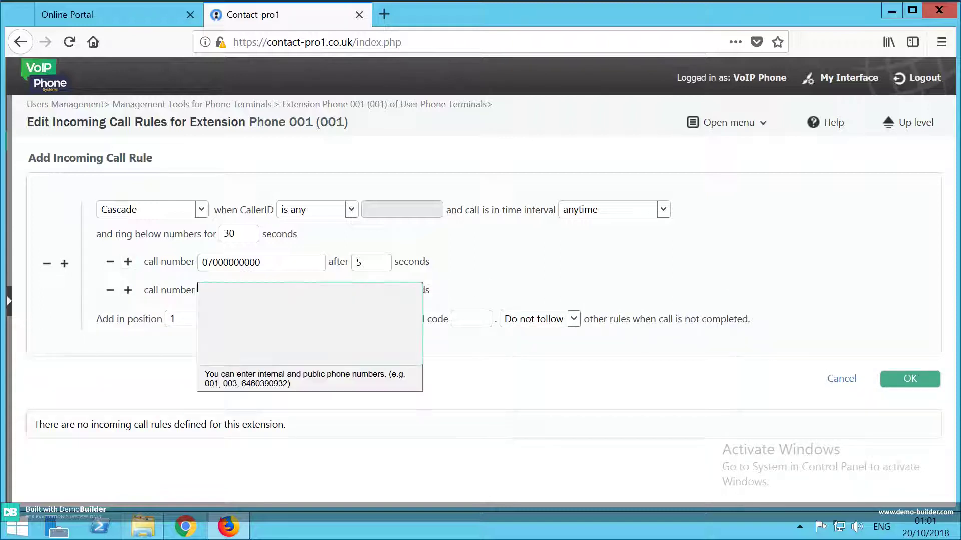
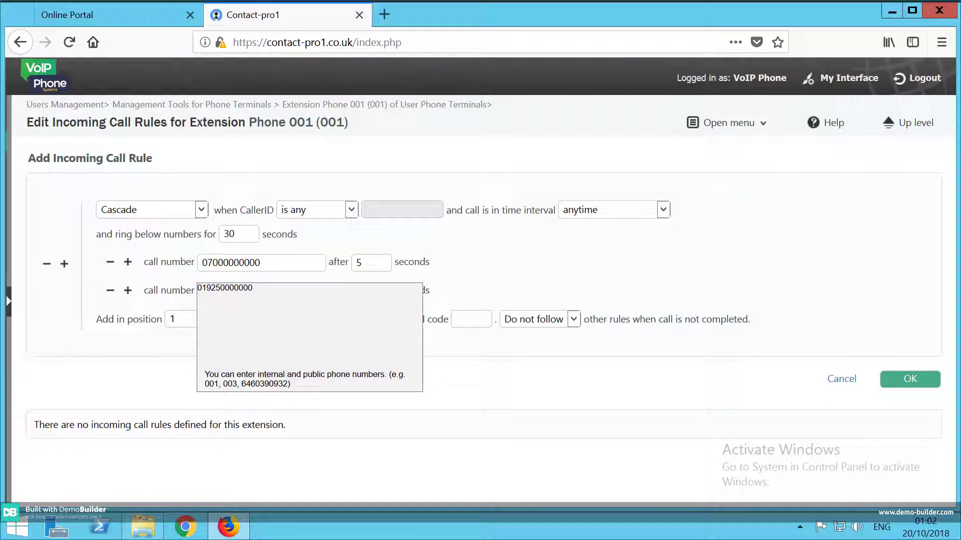
click(371, 291)
text(10)
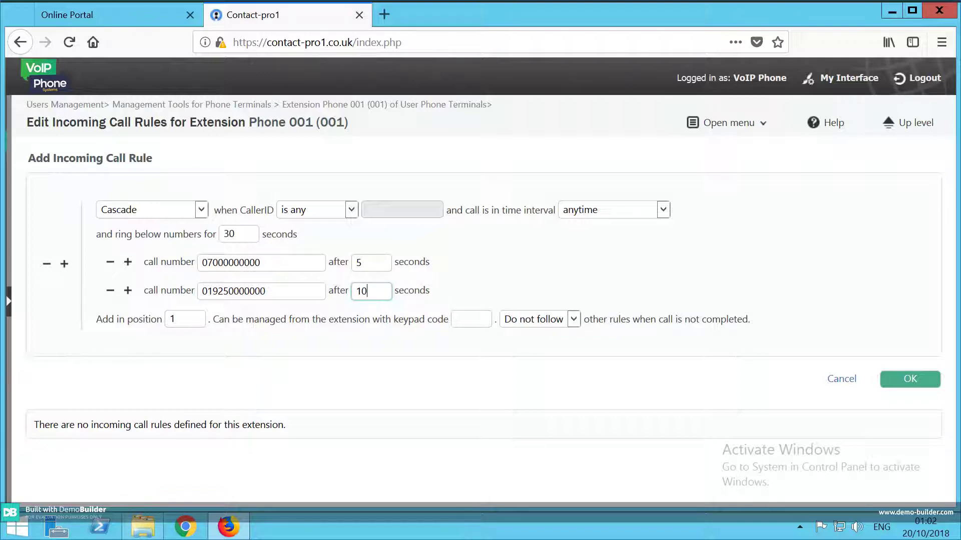
Add extension 002 as the third number with a 5-second delay, leaving the keypad code blank.
click(127, 291)
click(260, 320)
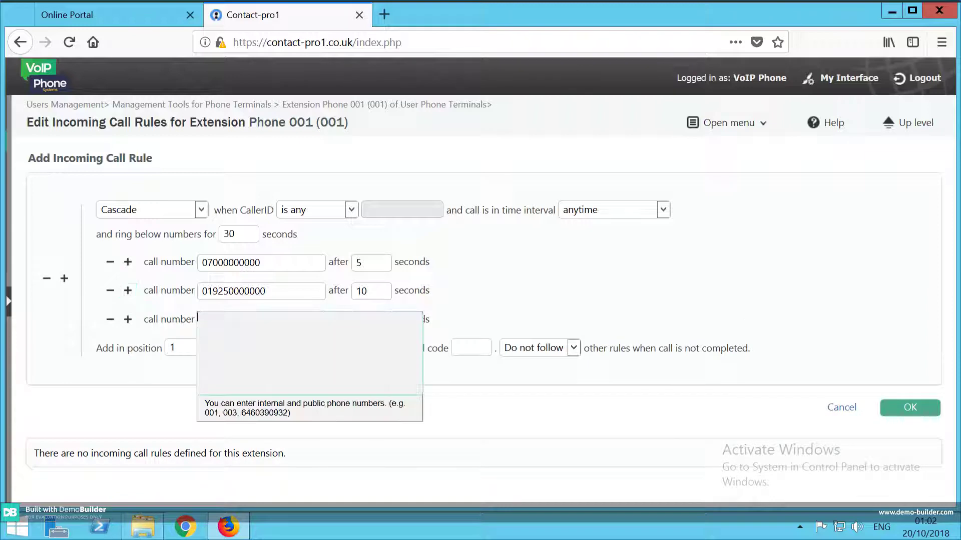
text(002)
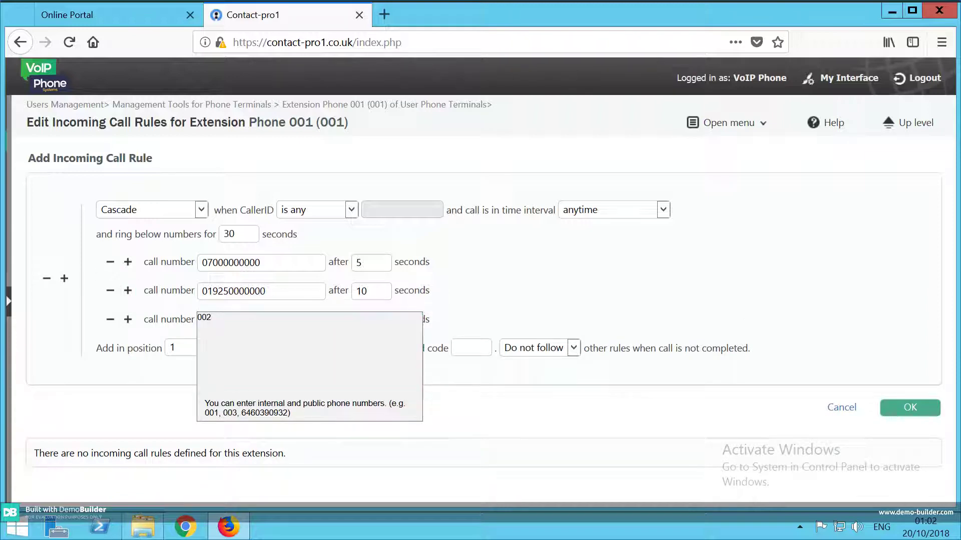
key(Tab)
click(371, 320)
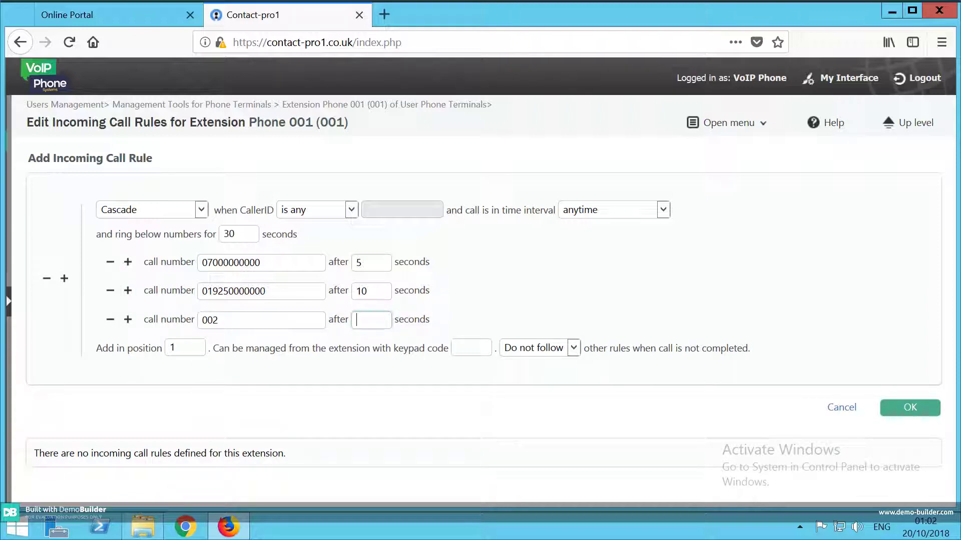
text(5)
key(Tab)
click(471, 347)
key(Tab)
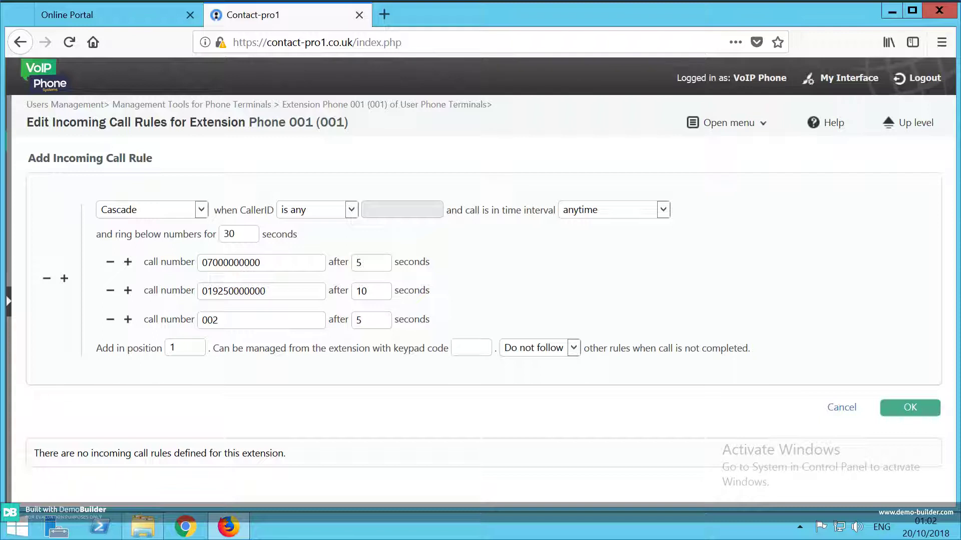